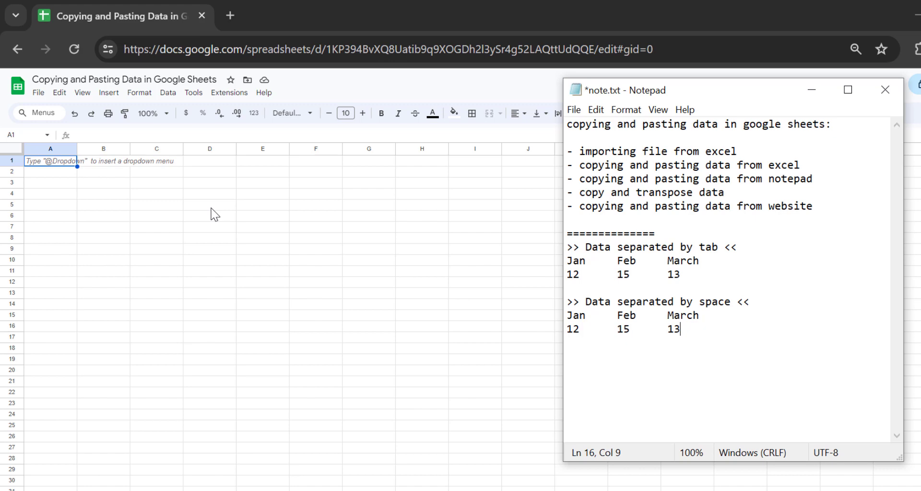
- Start a file import upload and pick Satisfaction Survey.xlsx from the Desktop
left_click(38, 92)
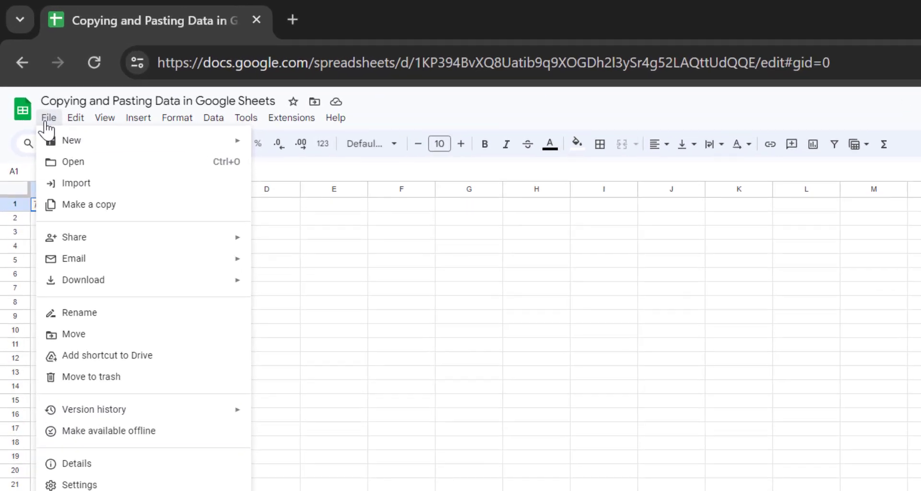
left_click(77, 213)
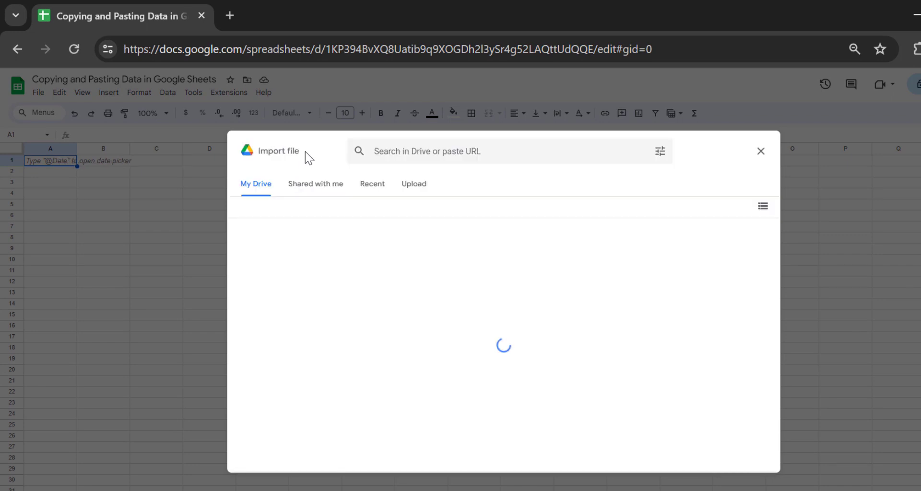
left_click(407, 188)
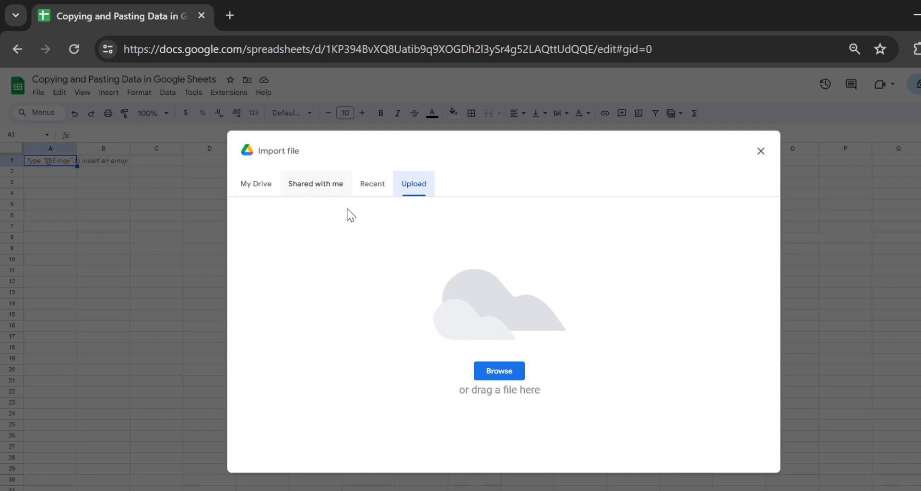
left_click(502, 367)
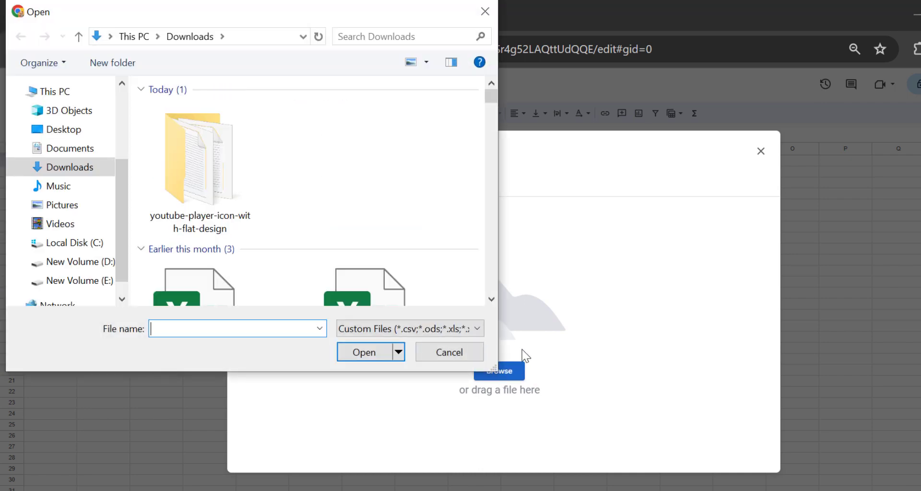
left_click(83, 131)
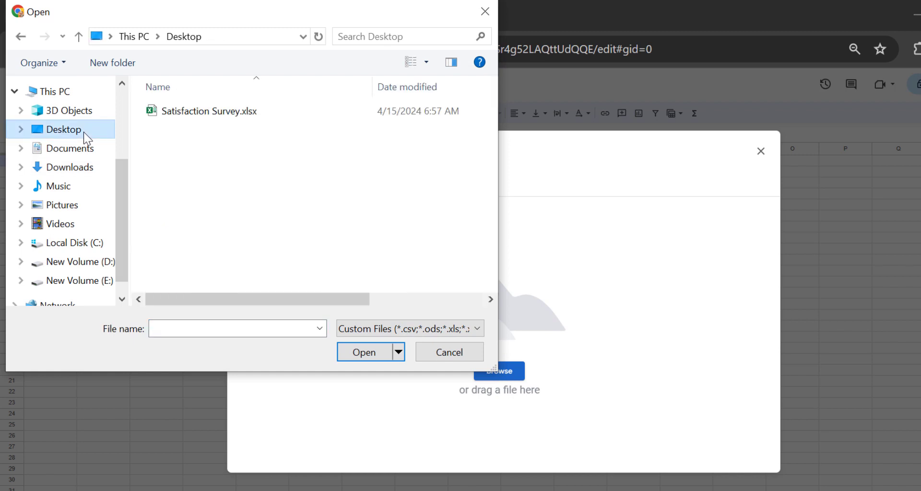
left_click(190, 115)
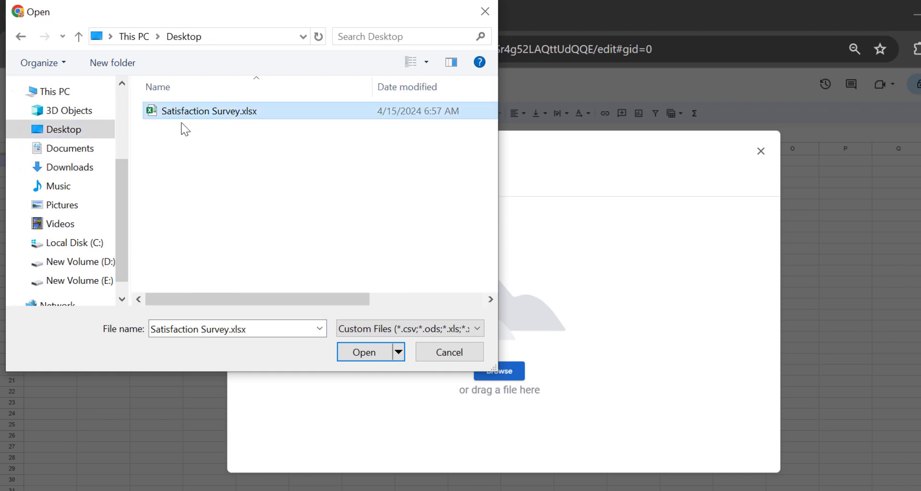
- Upload Satisfaction Survey.xlsx, import it into a new spreadsheet, and open the result
left_click(351, 355)
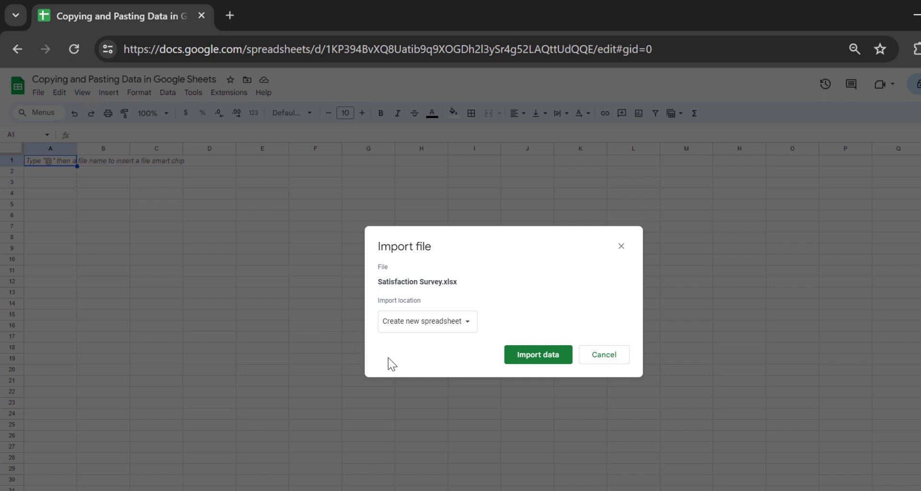
left_click(447, 334)
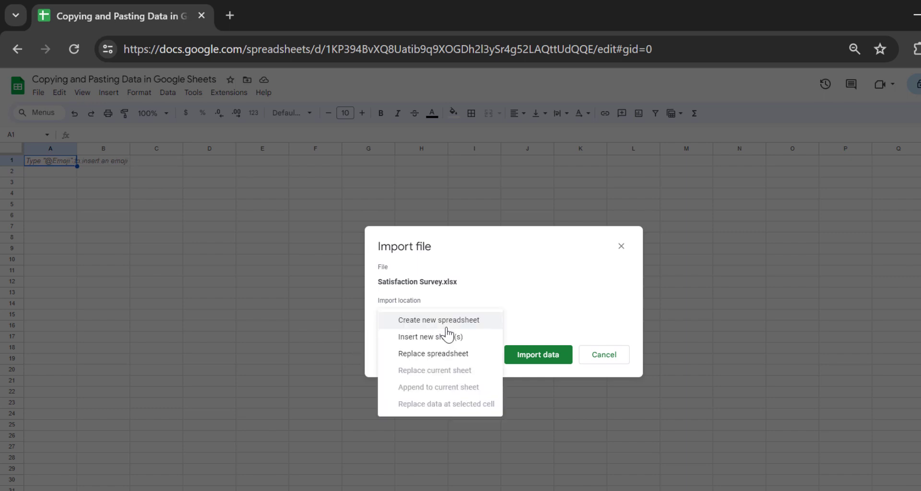
left_click(466, 302)
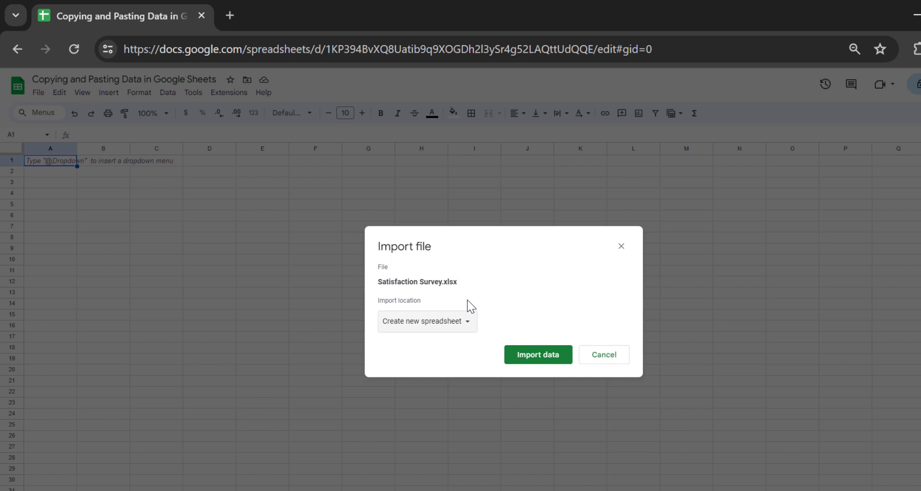
left_click(522, 357)
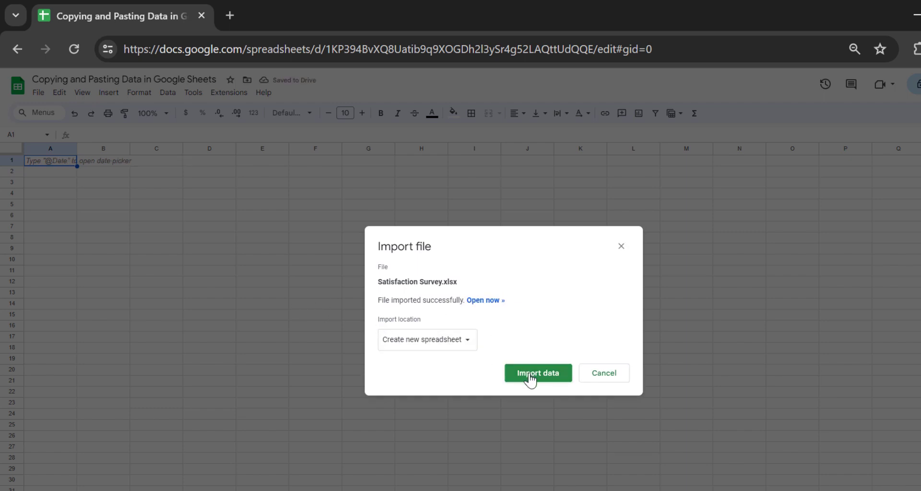
left_click(500, 301)
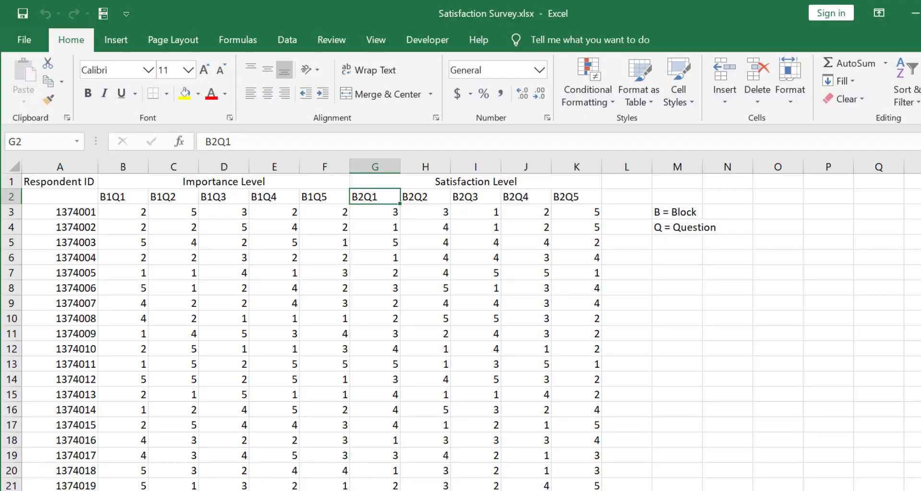
- Snap Excel and Google Sheets side by side and compare the survey values, checking J15
key("super+Right")
left_click(238, 168)
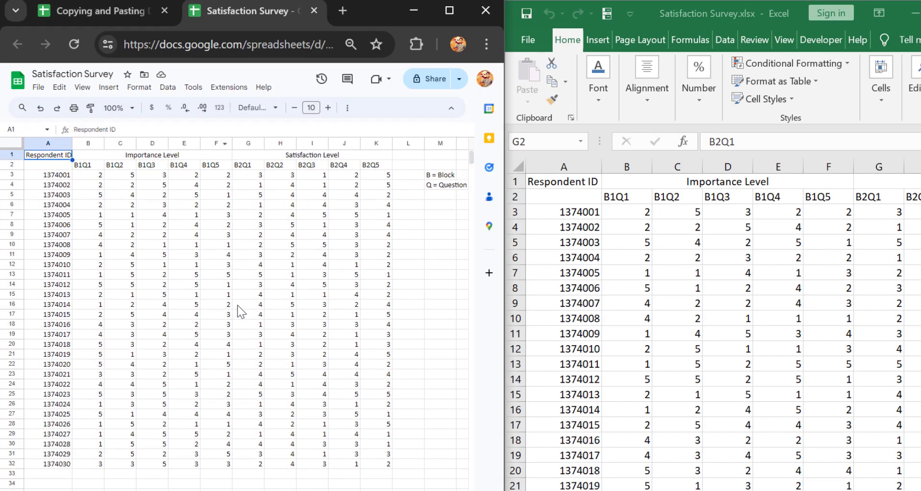
scroll(138, 322, "down", 5)
scroll(129, 322, "up", 5)
scroll(719, 371, "down", 7)
scroll(718, 372, "up", 7)
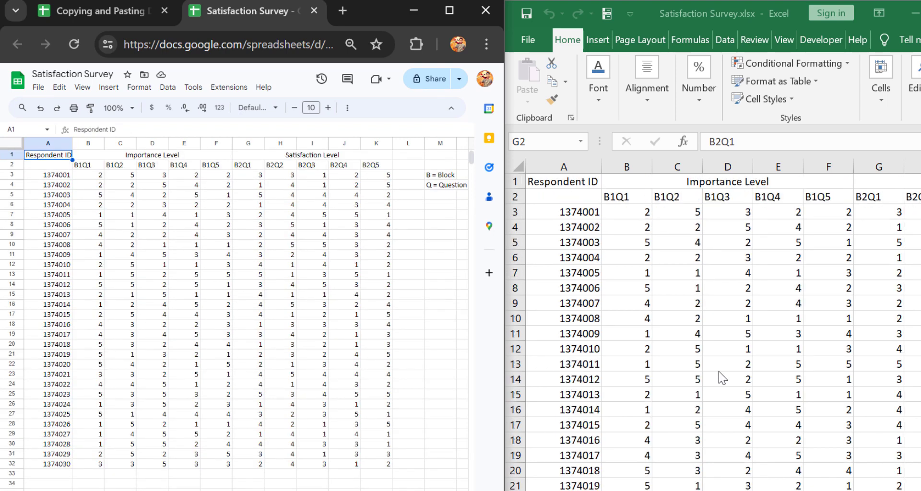
left_click(336, 295)
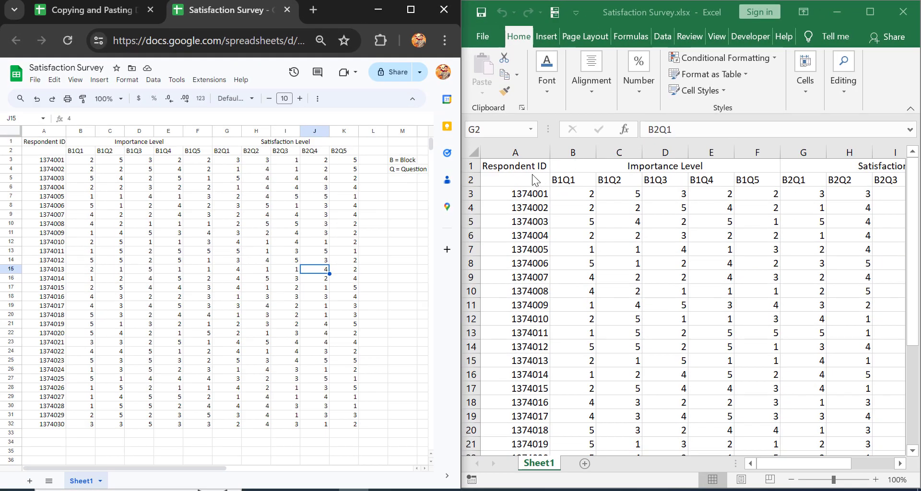
- Select the Excel survey table A1:K32, from Respondent ID through B2Q5, and copy it
left_click(555, 160)
left_click_drag(530, 166, 782, 379)
scroll(768, 350, "up", 5)
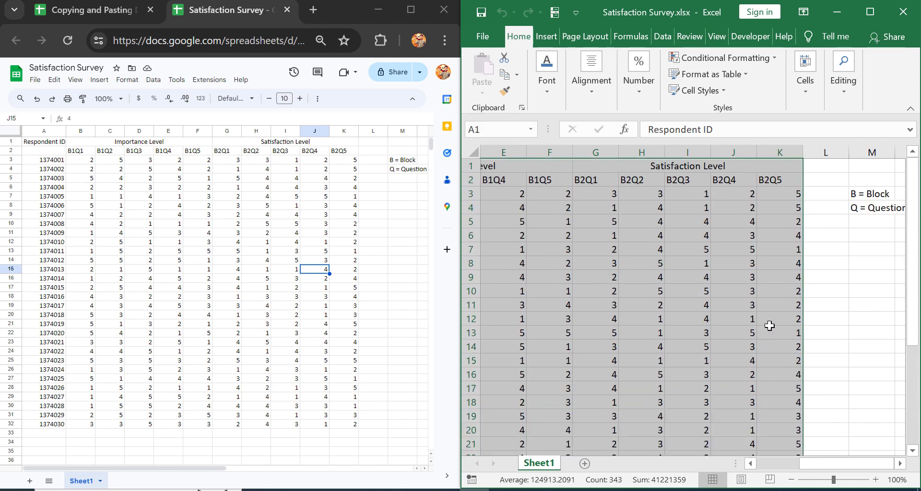
key("ctrl+c")
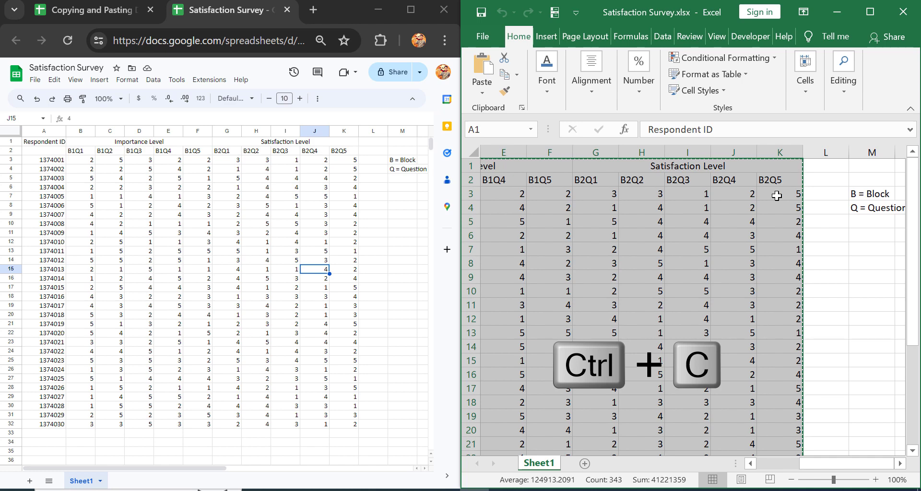
right_click(777, 195)
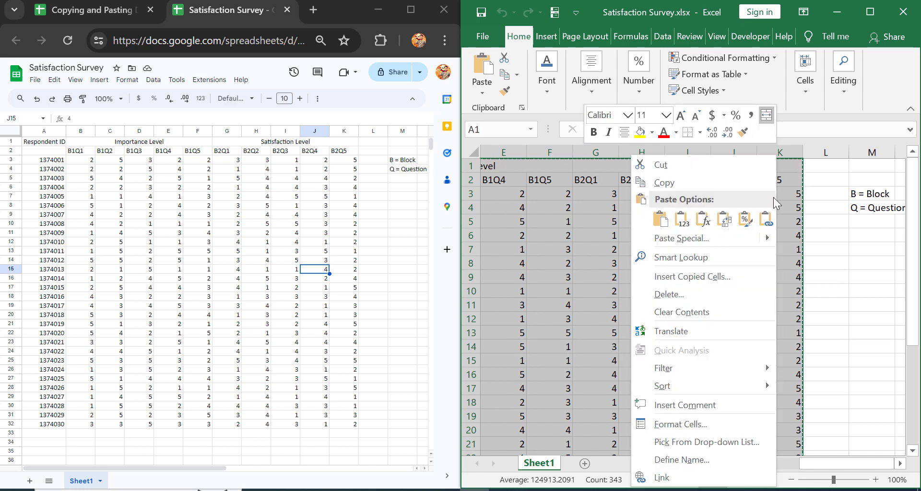
left_click(720, 186)
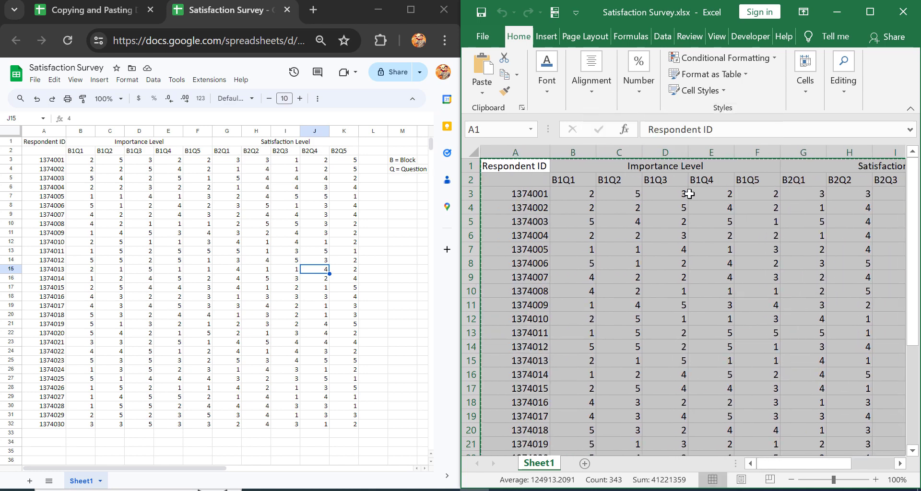
left_click(382, 197)
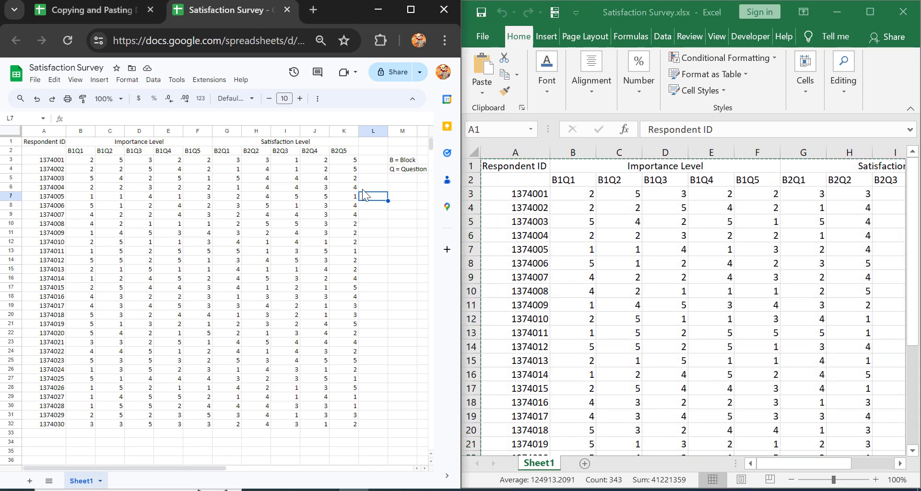
- Add Sheet2, paste the Excel survey table at A3, and maximize the browser window
left_click(29, 480)
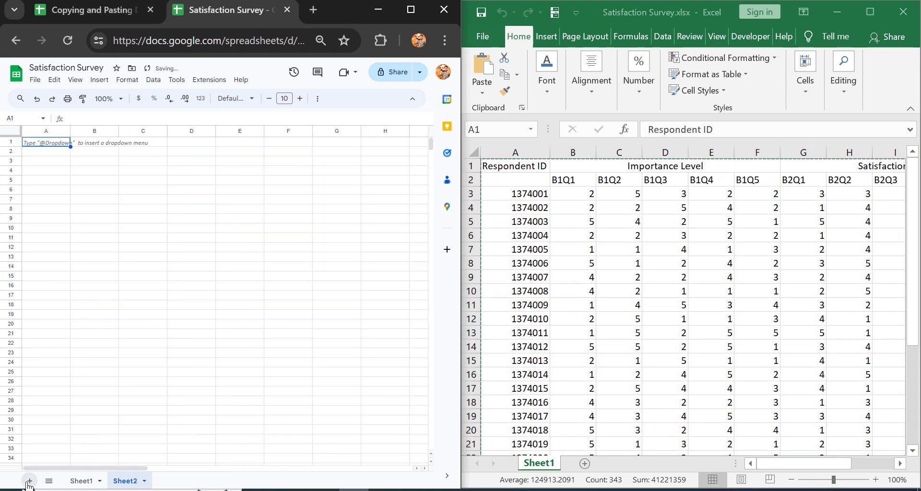
right_click(49, 163)
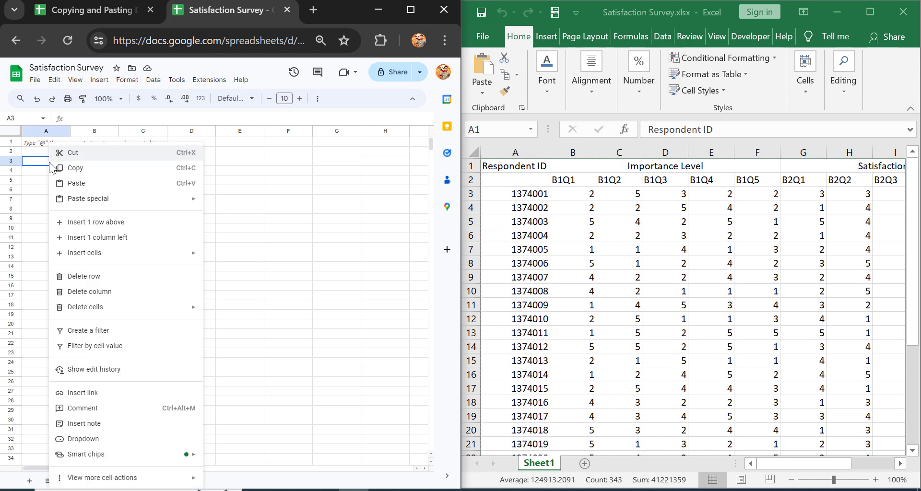
left_click(77, 184)
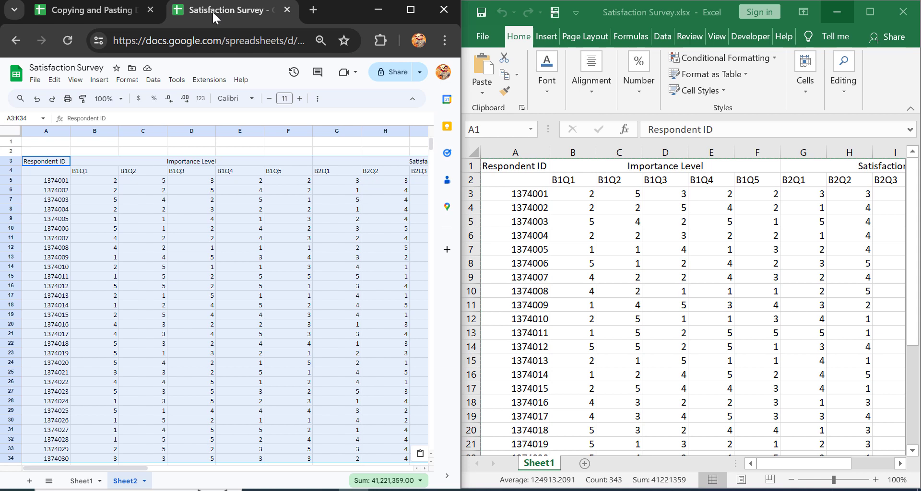
left_click(416, 7)
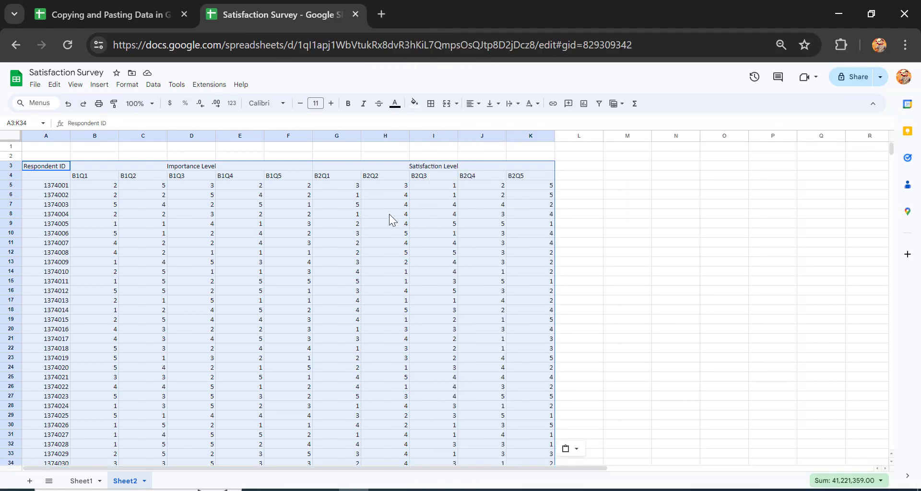
- Position the note.txt window over the sheet and add an empty Sheet3
left_click(683, 488)
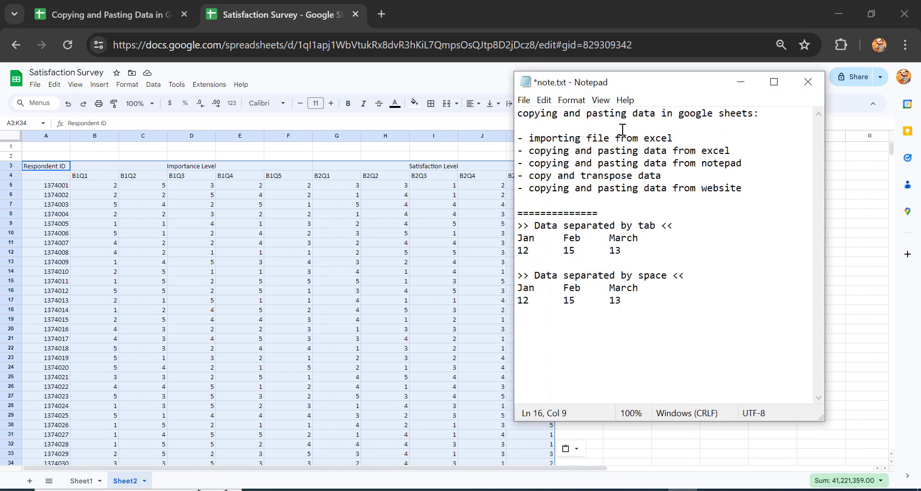
left_click_drag(629, 82, 726, 109)
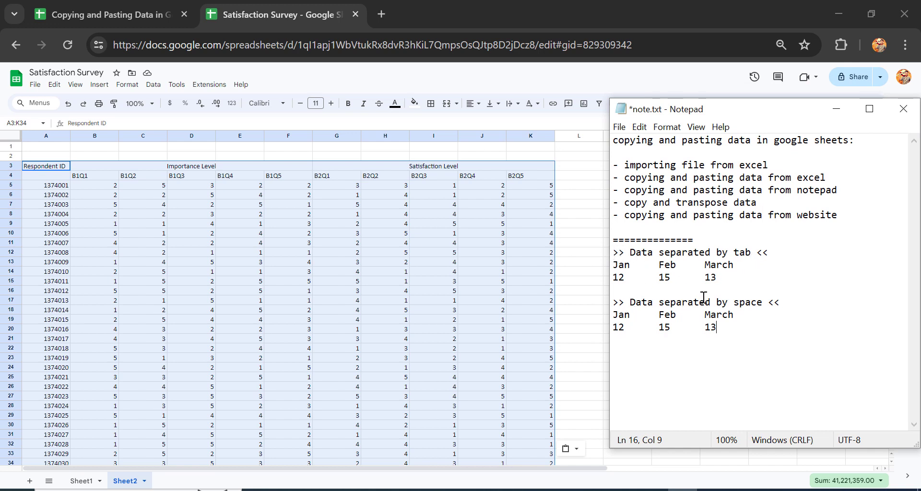
left_click(29, 482)
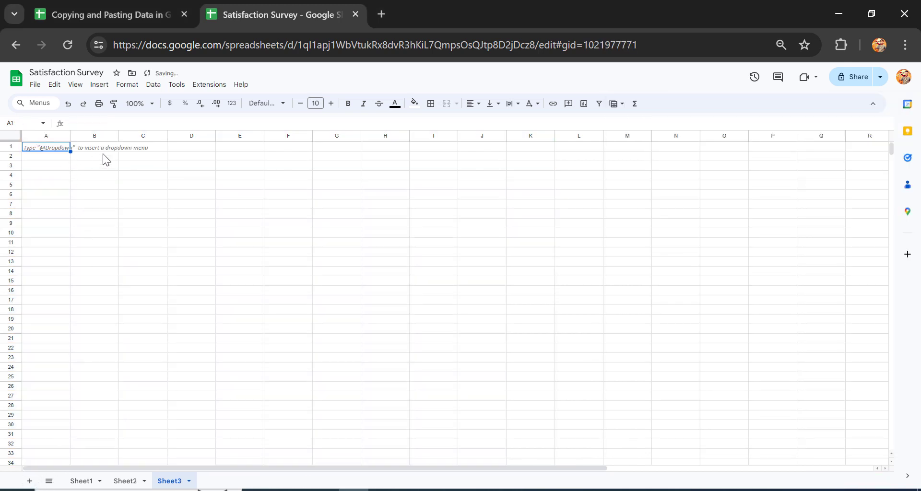
- Fix the tab after Jan in note.txt and select the tab-separated Jan Feb March / 12 15 13 lines
left_click(686, 489)
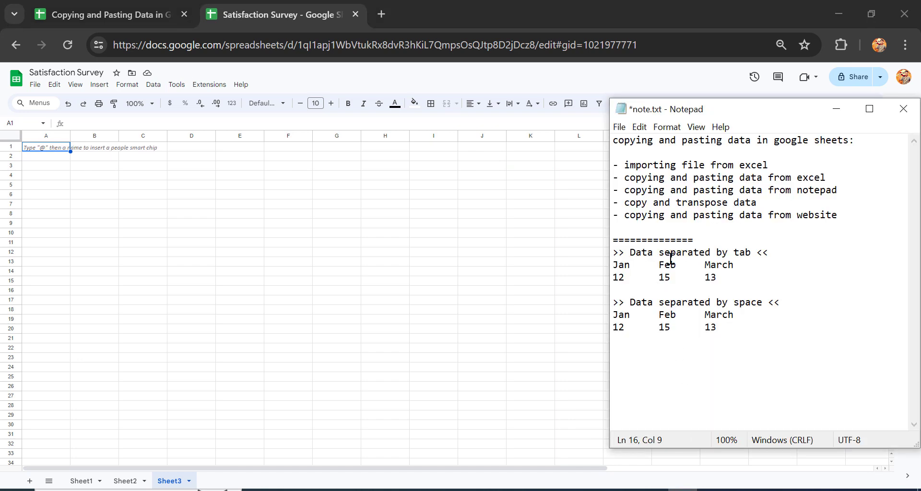
left_click(633, 267)
left_click(630, 266)
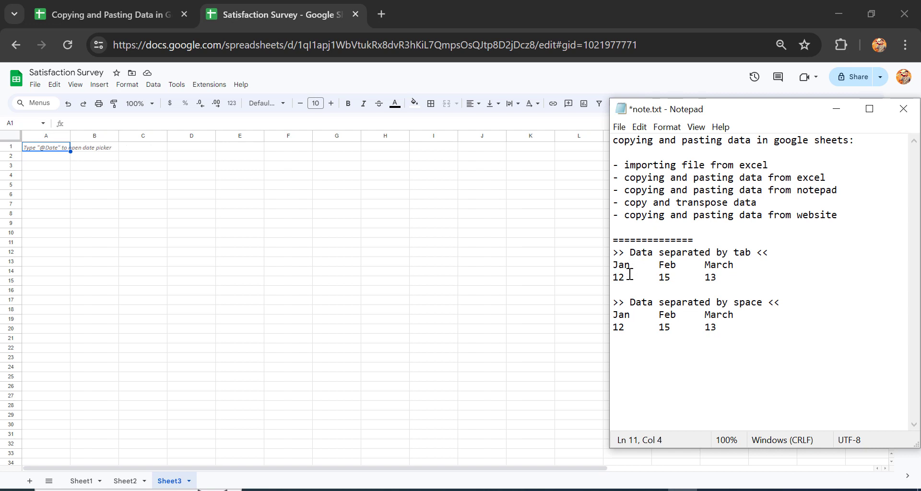
key("Tab")
key("BackSpace")
left_click_drag(724, 281, 612, 268)
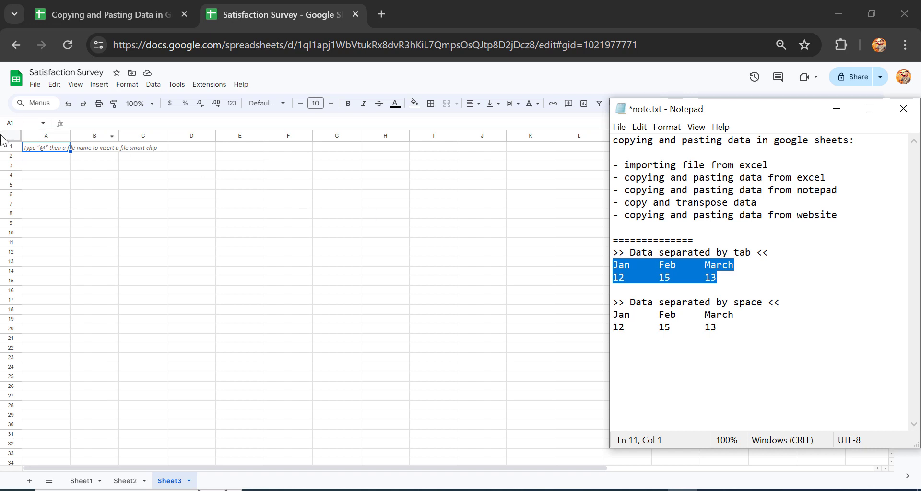
- Paste the month lines at A2 so Jan/Feb/March fill A2:C2 and 12/15/13 fill A3:C3, then select A5
left_click(32, 156)
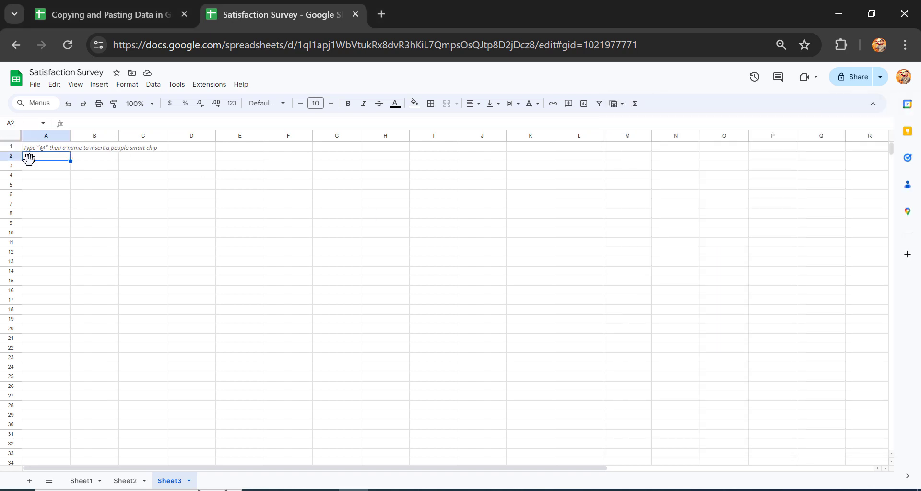
right_click(31, 158)
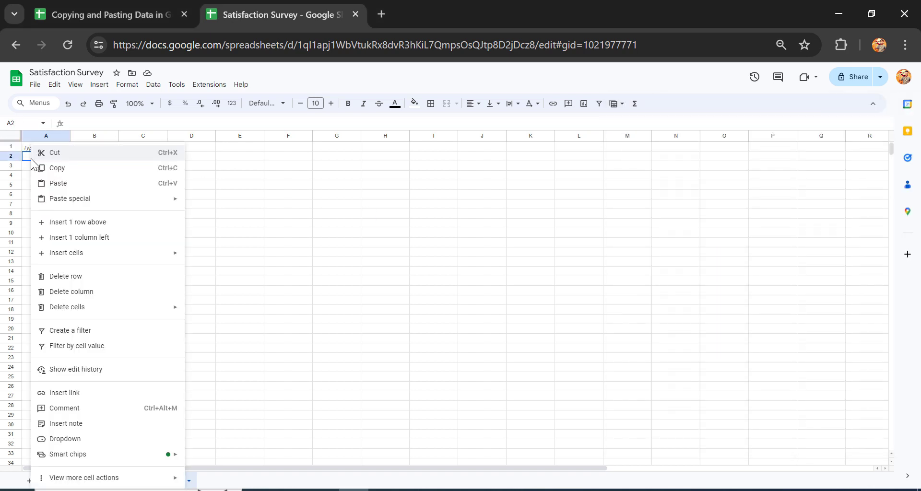
left_click(58, 184)
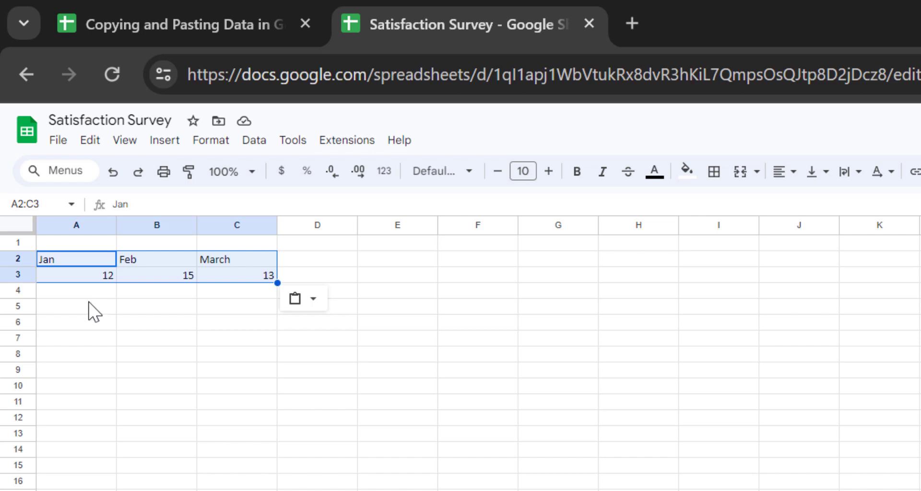
left_click(94, 309)
left_click(79, 262)
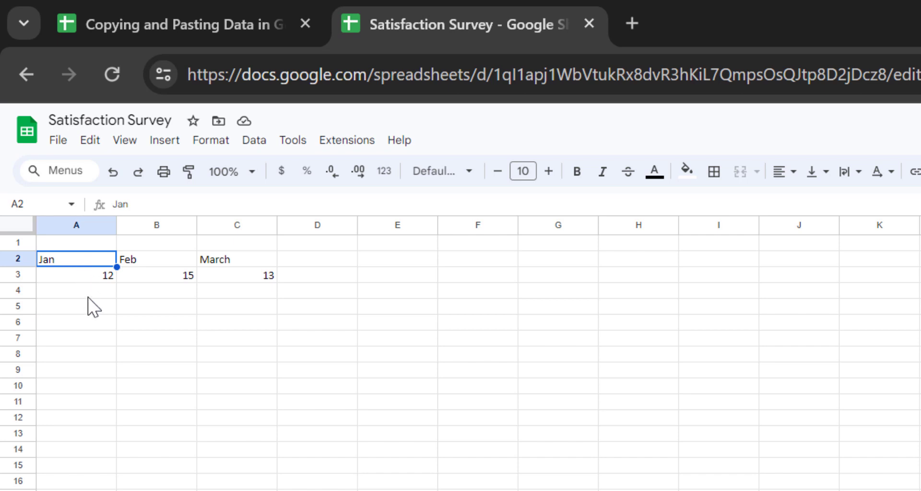
left_click(77, 306)
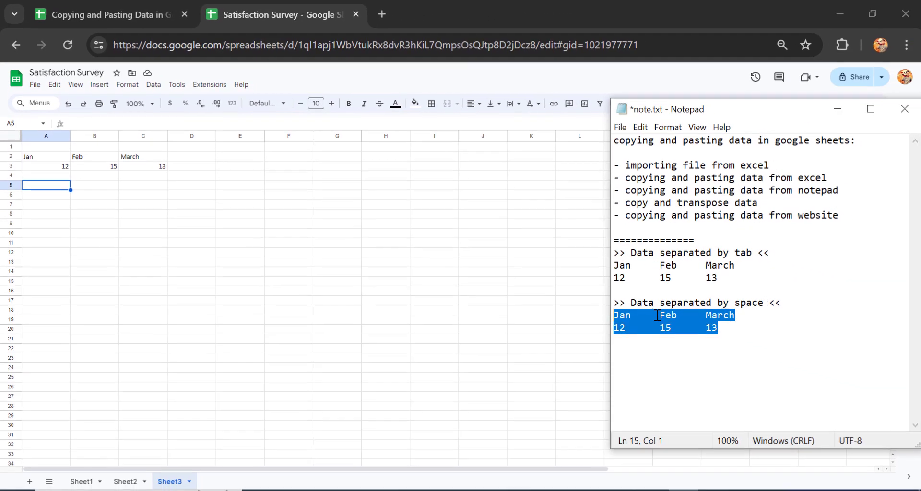
- Replace the tabs with single spaces in the lower 'Jan Feb March' and '12 15 13' lines and select them
left_click(658, 315)
key("BackSpace")
key("BackSpace")
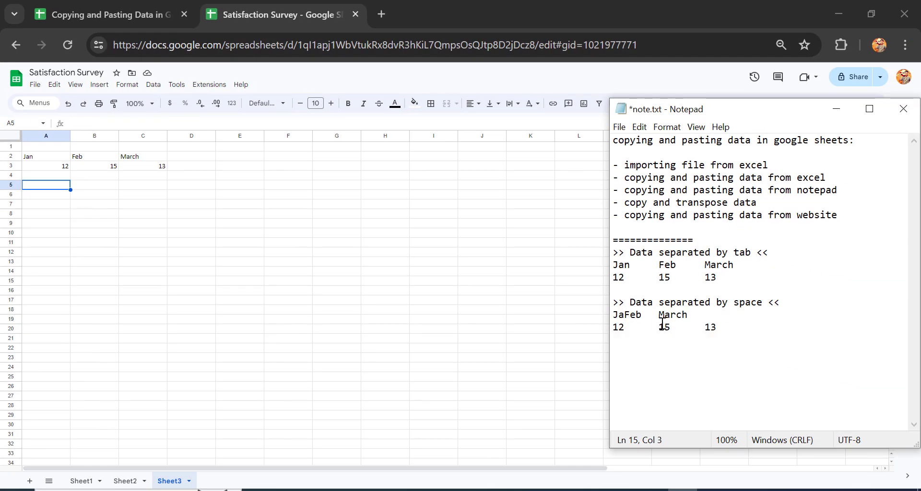
type("n")
left_click(662, 329)
key("BackSpace")
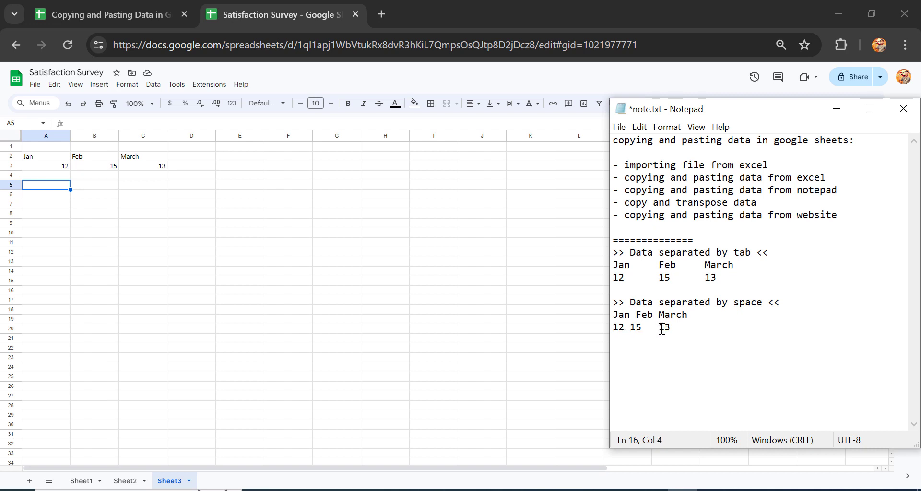
left_click(661, 327)
key("BackSpace")
left_click_drag(661, 327, 615, 319)
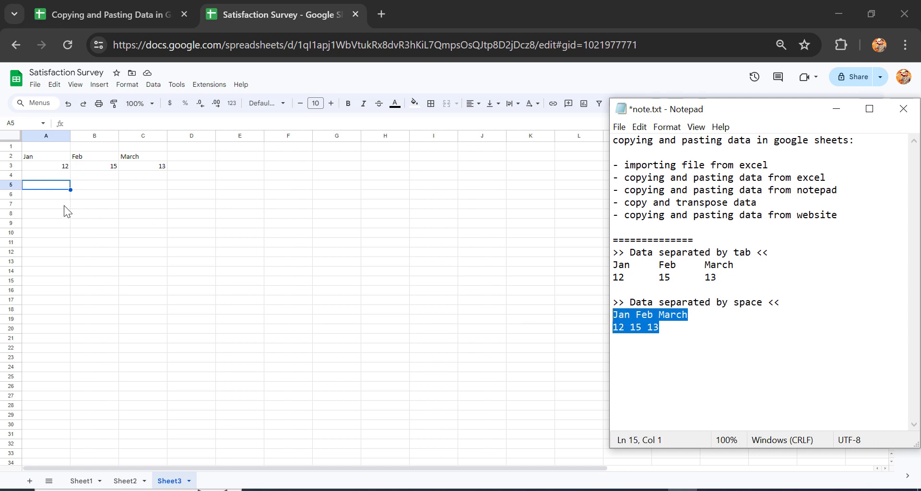
left_click(45, 185)
right_click(45, 186)
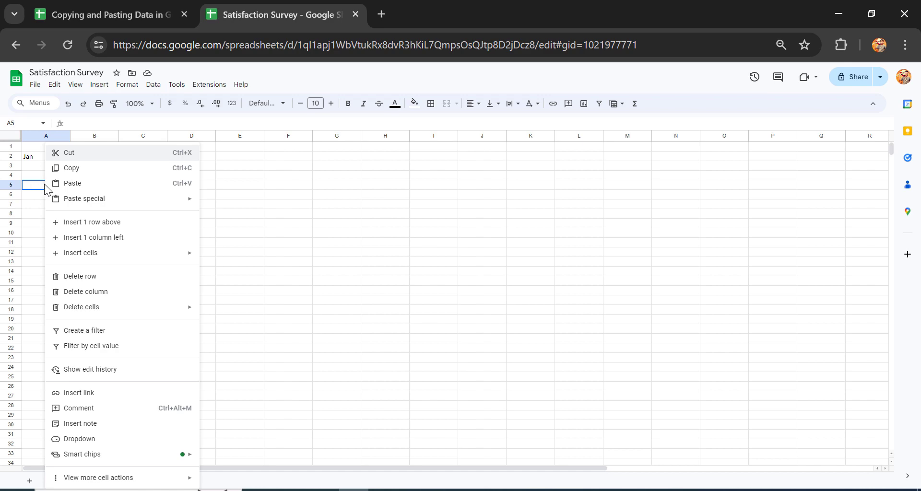
left_click(73, 183)
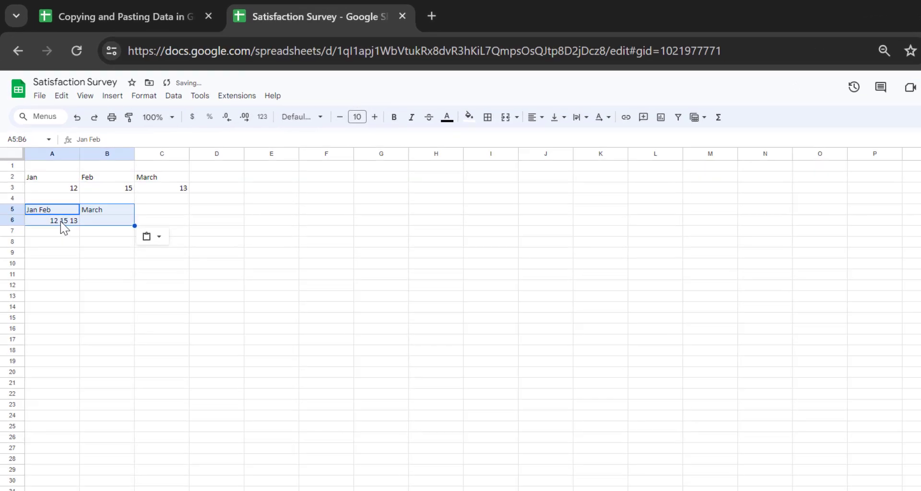
left_click(61, 221)
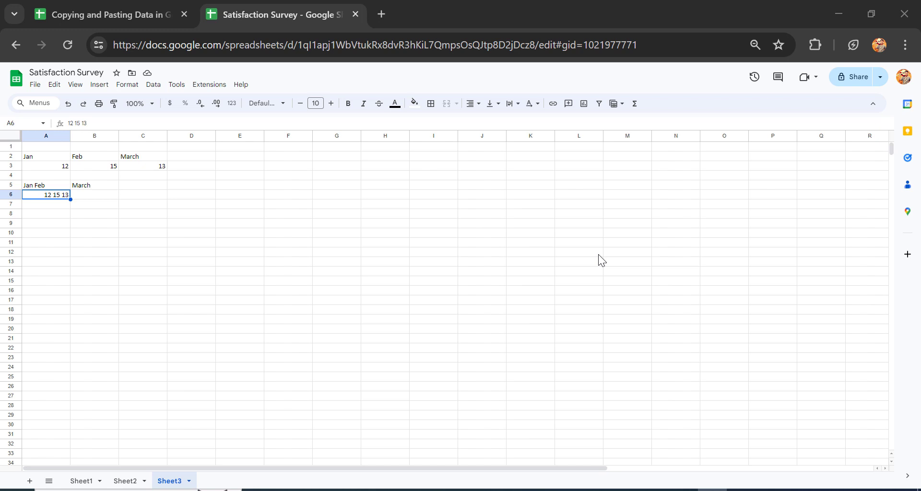
left_click(91, 220)
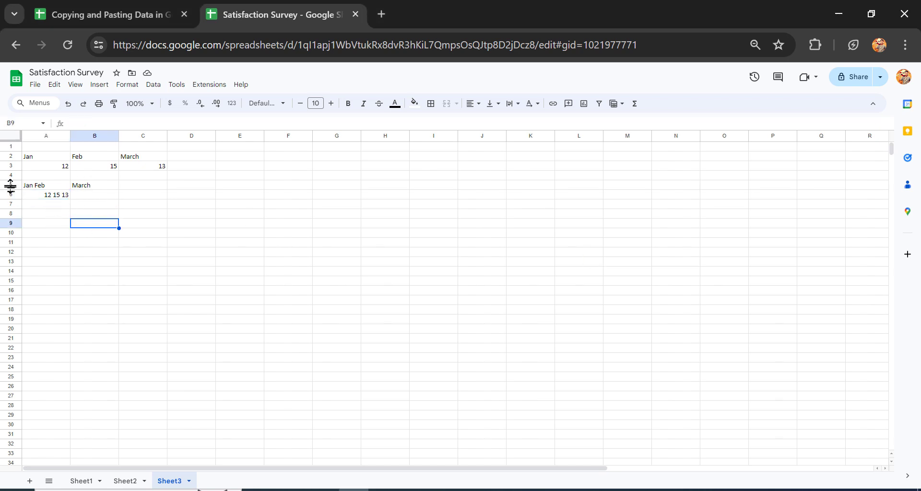
left_click_drag(10, 185, 10, 194)
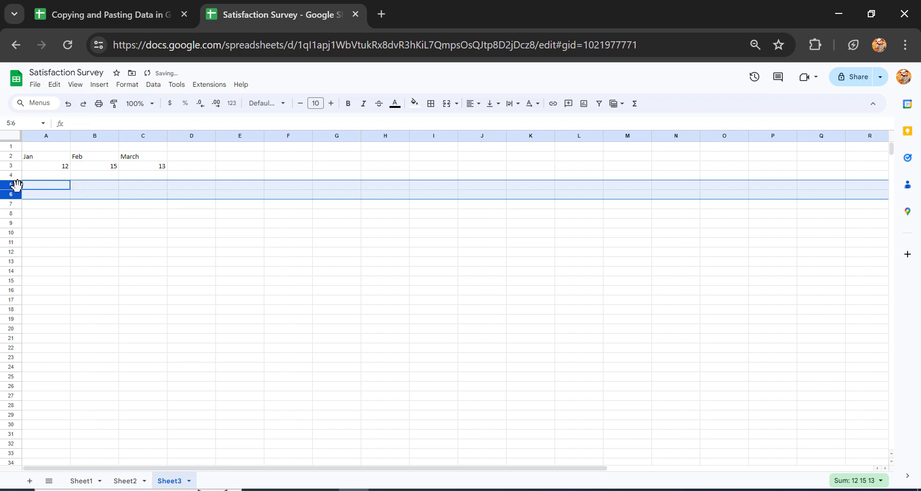
key("Delete")
left_click(60, 211)
left_click(42, 156)
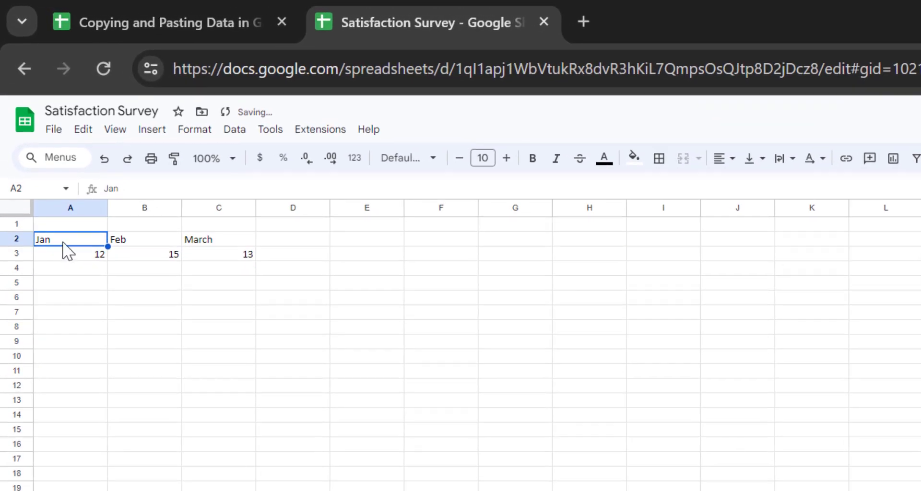
- Center-align the Jan/Feb/March and 12/15/13 cells in A2:C3
left_click_drag(64, 242, 221, 249)
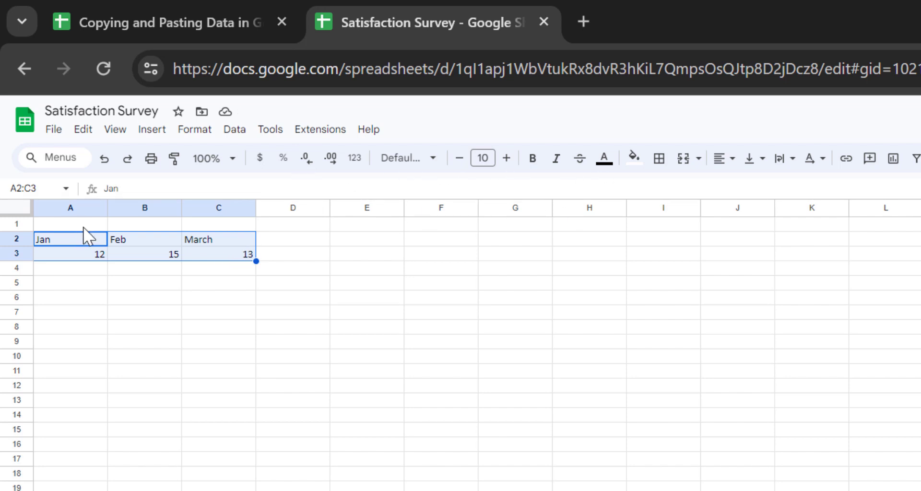
left_click(719, 163)
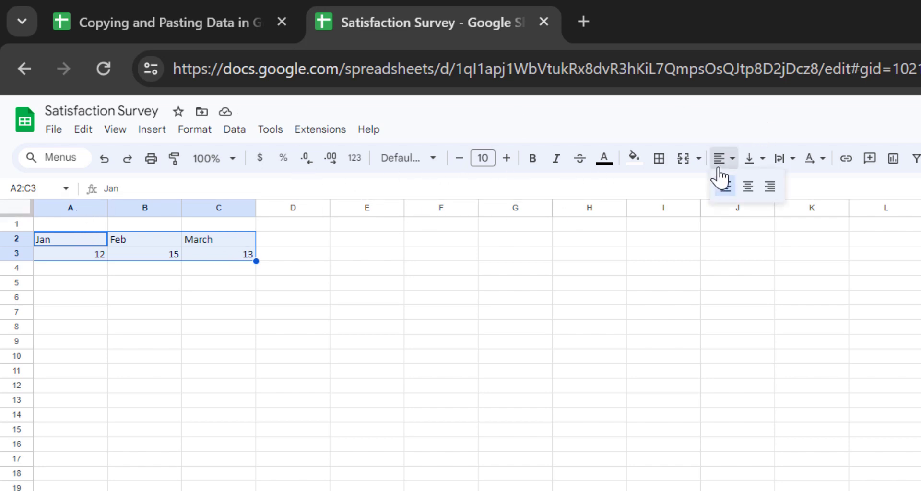
left_click(746, 188)
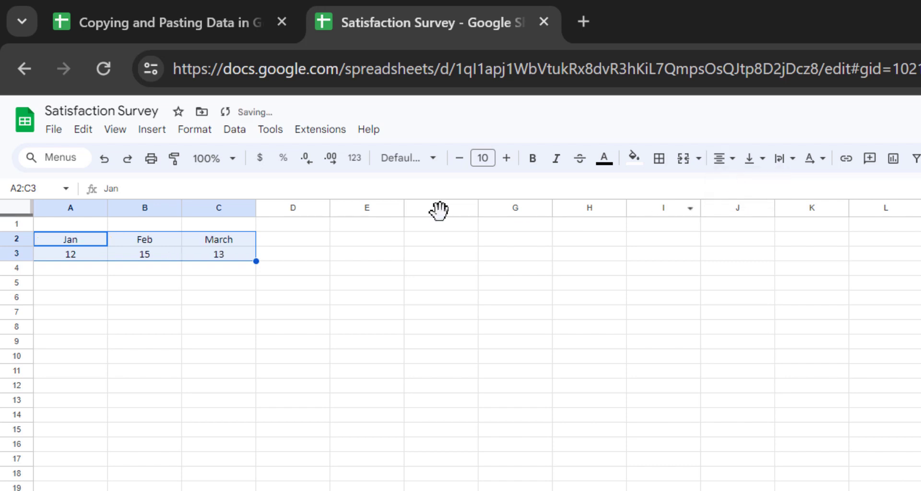
left_click(140, 244)
left_click_drag(76, 241, 219, 248)
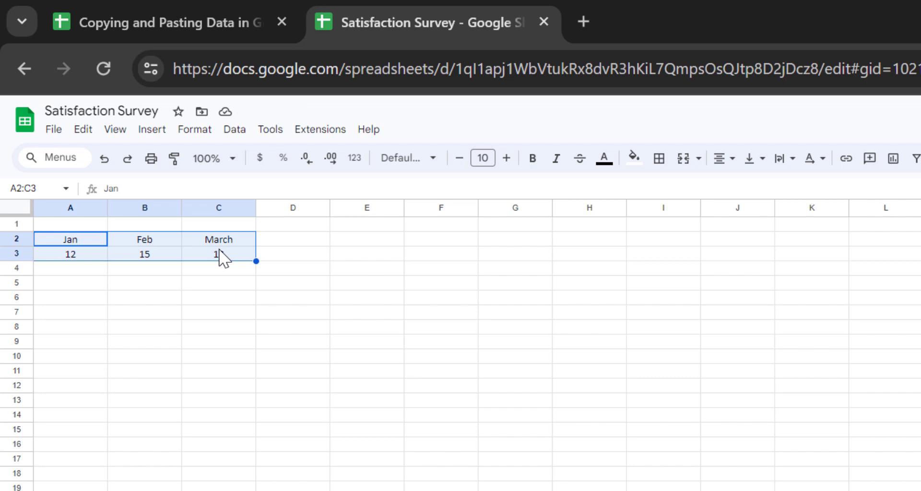
- Copy A2:C3 and paste it transposed at A6, giving months in A6:A8 and values in B6:B8
right_click(219, 250)
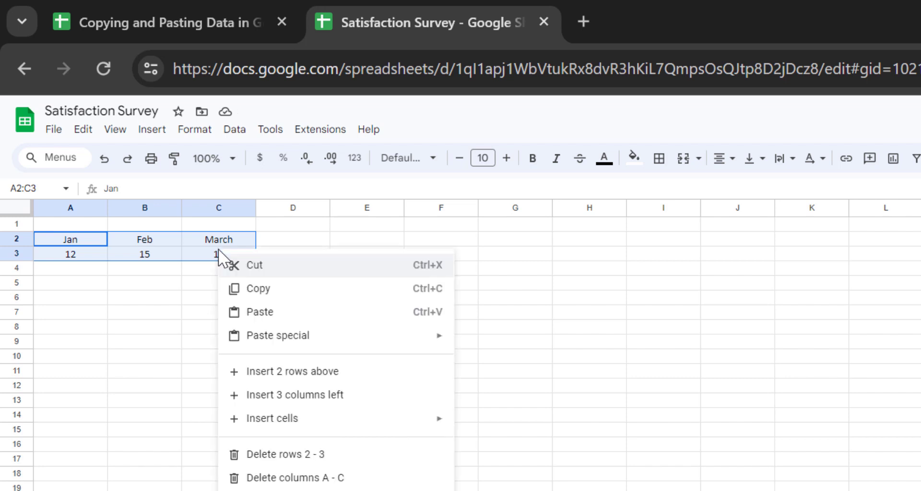
left_click(252, 289)
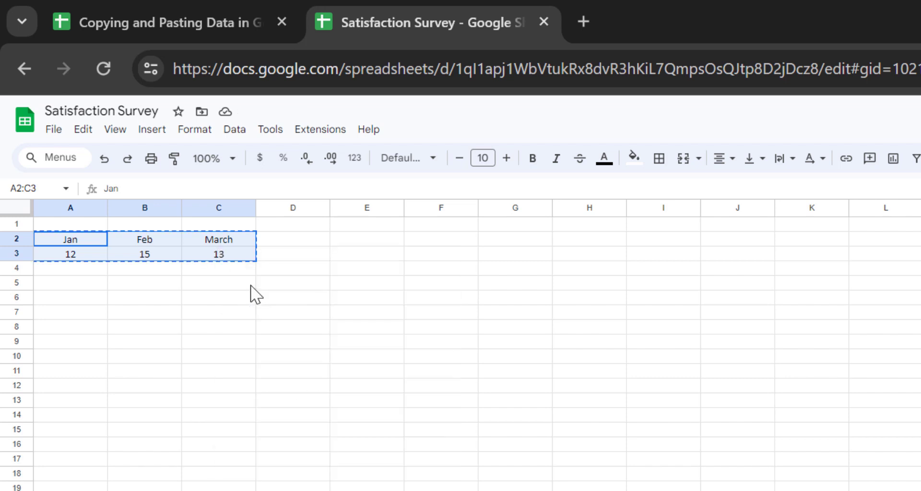
left_click(61, 301)
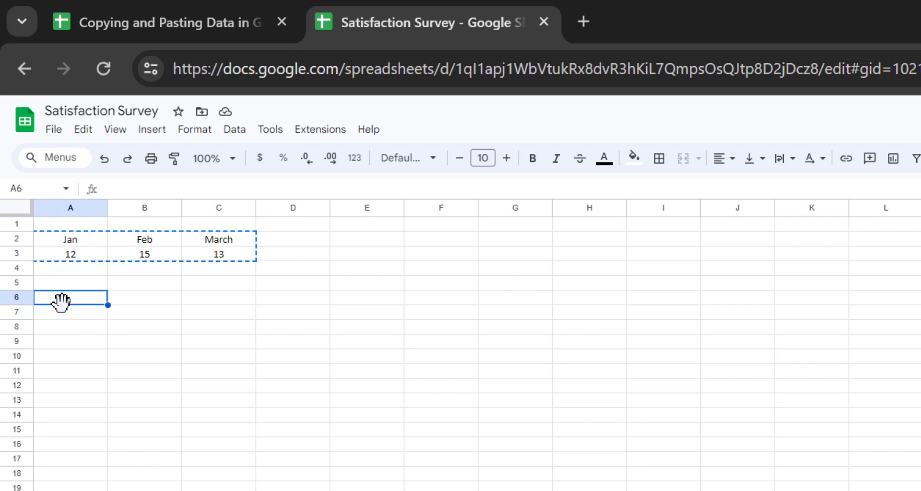
right_click(61, 302)
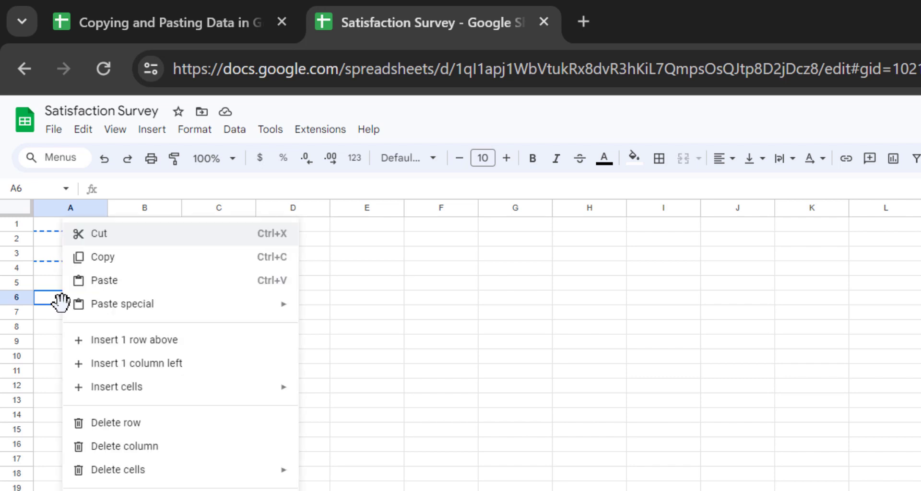
mouse_move(99, 312)
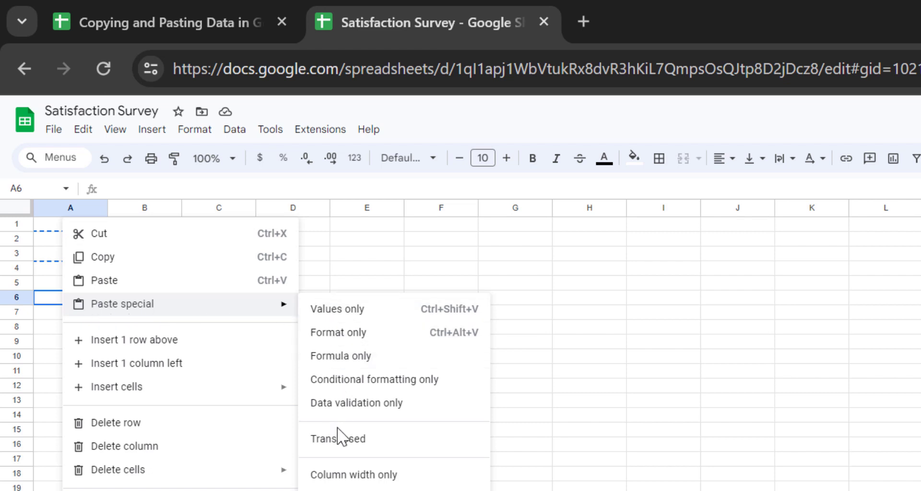
left_click(432, 451)
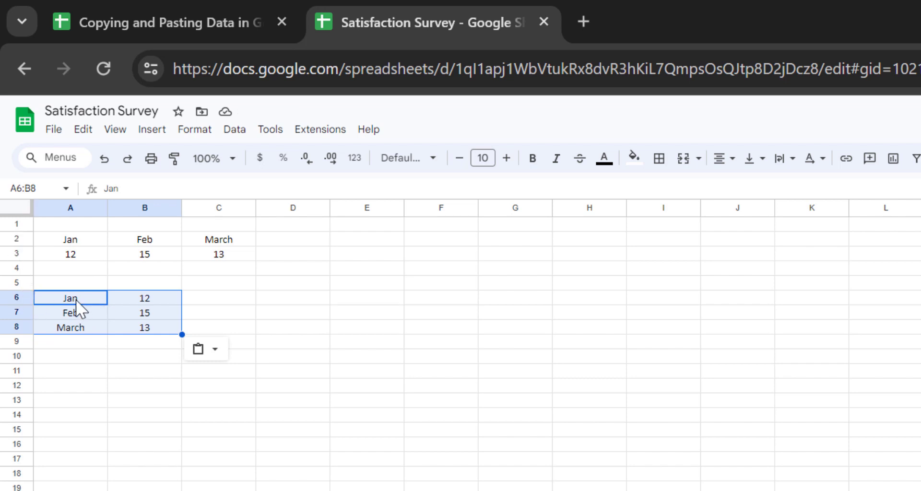
- Undo the accidental move of Feb into A6, restoring Jan there
left_click(75, 315)
left_click_drag(64, 306, 64, 298)
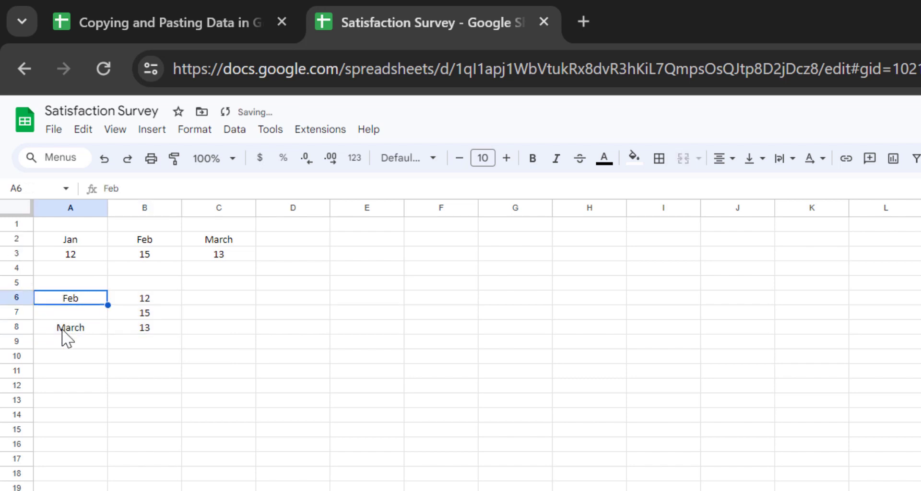
left_click(62, 330)
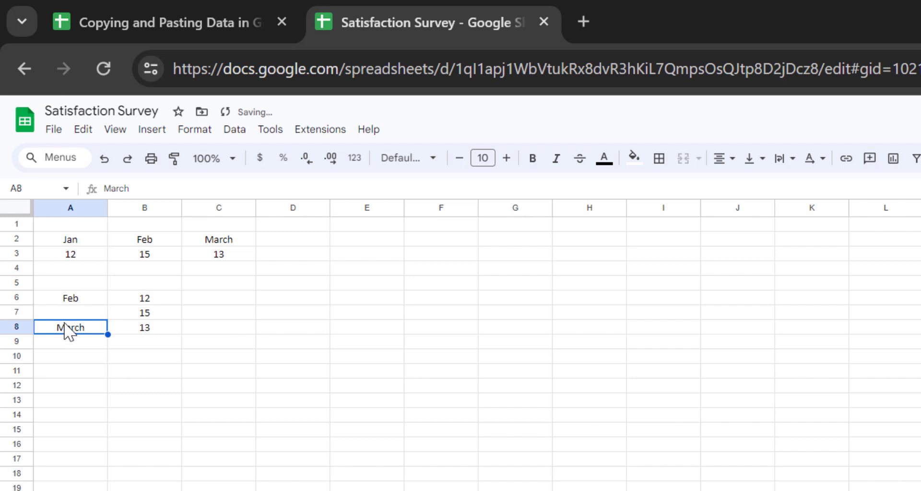
key("ctrl+z")
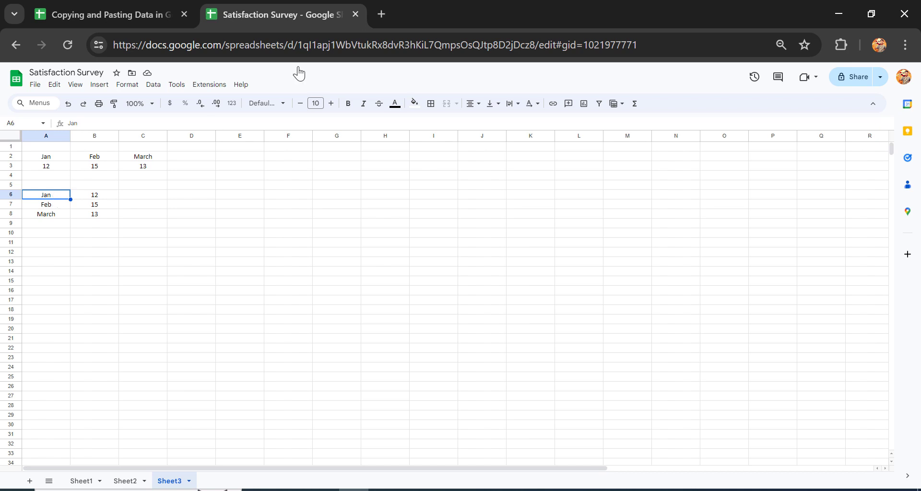
- In a new tab, search 'robert downey jr film wikipedia' to reach the Robert Downey Jr. filmography page
left_click(381, 14)
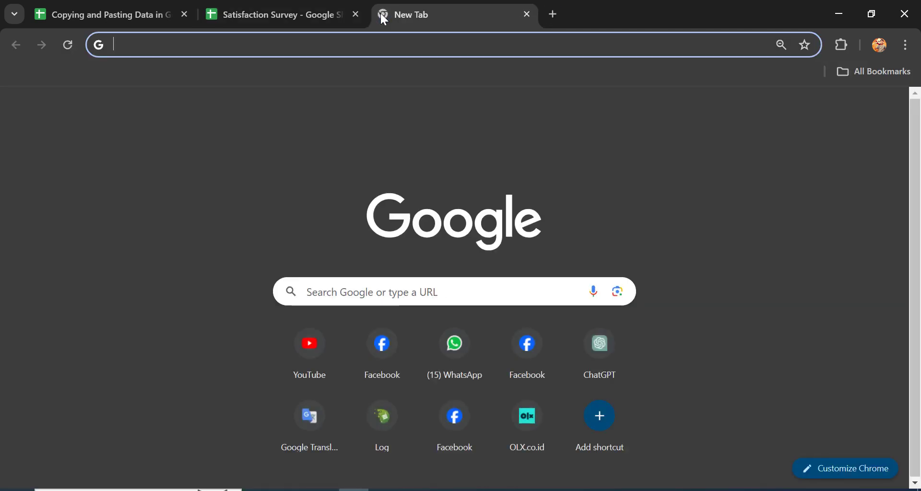
type("robert downey jr film wikipedia")
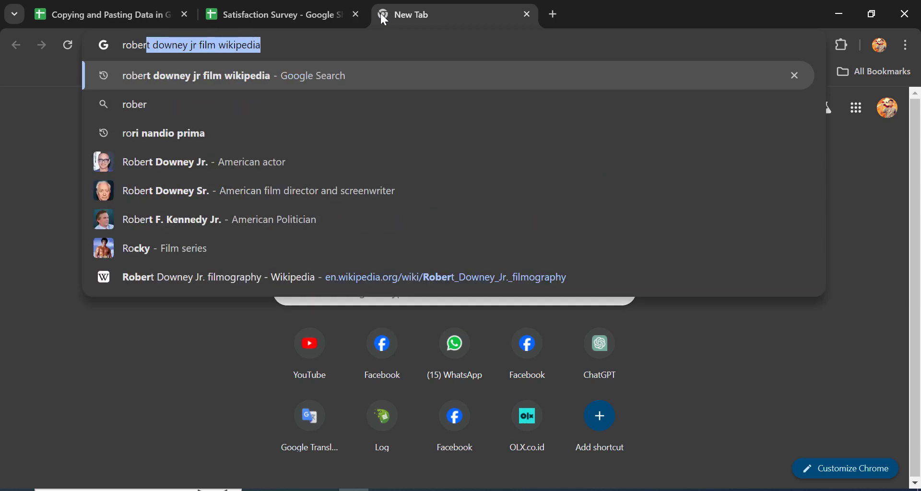
key("Return")
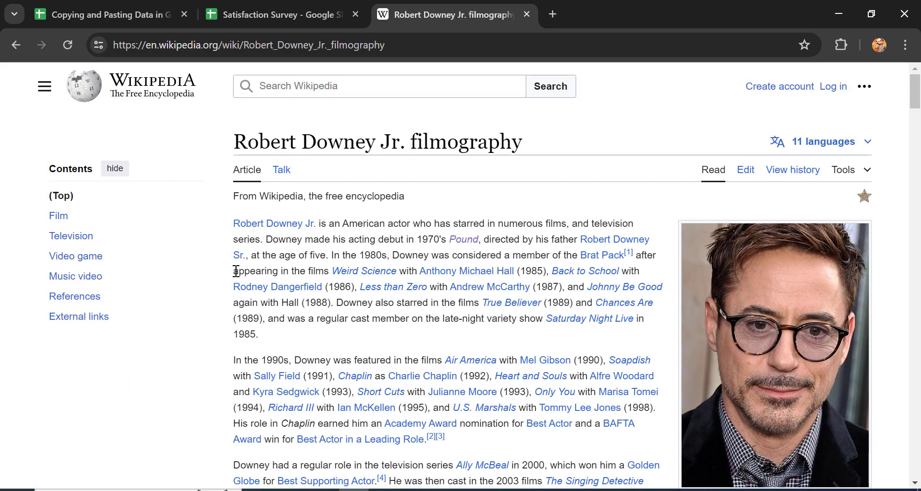
- Copy the whole Film table from the Year header through 2023, then return to the Satisfaction Survey tab
scroll(235, 288, "down", 10)
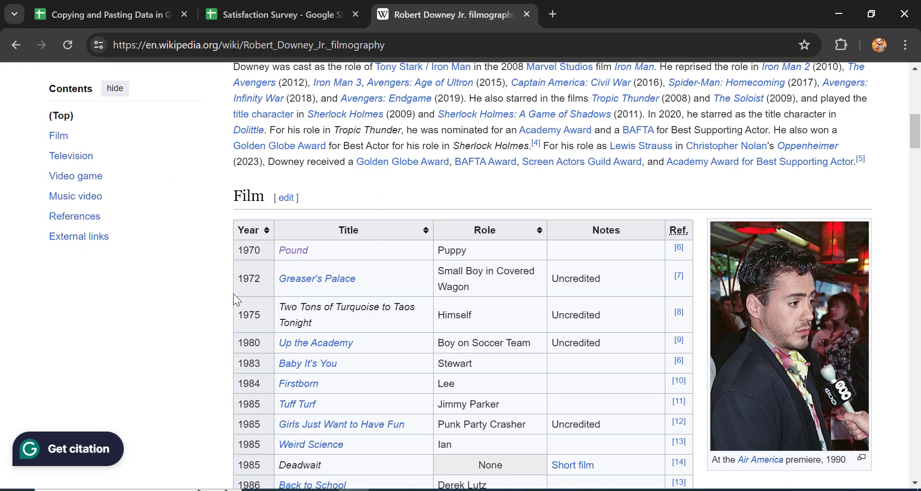
scroll(234, 294, "down", 17)
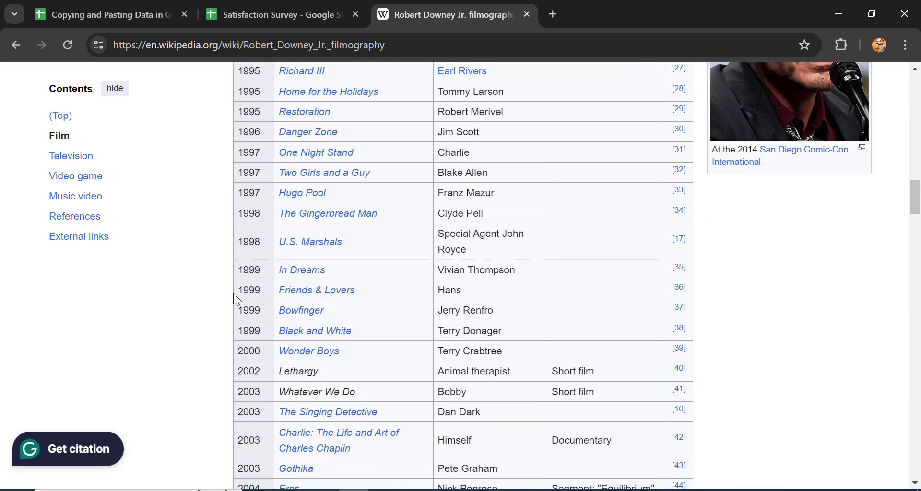
scroll(233, 297, "down", 18)
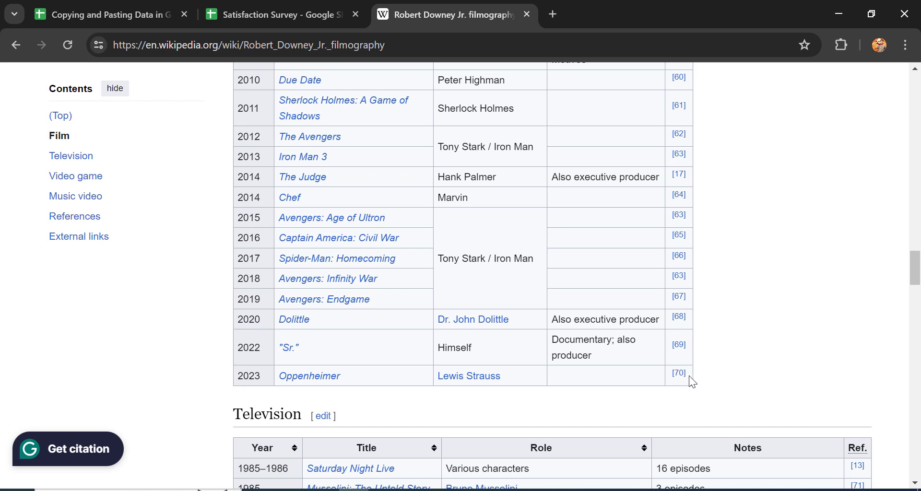
left_click_drag(689, 376, 245, 307)
scroll(336, 268, "up", 3)
scroll(336, 267, "up", 12)
scroll(340, 266, "up", 15)
scroll(342, 269, "up", 6)
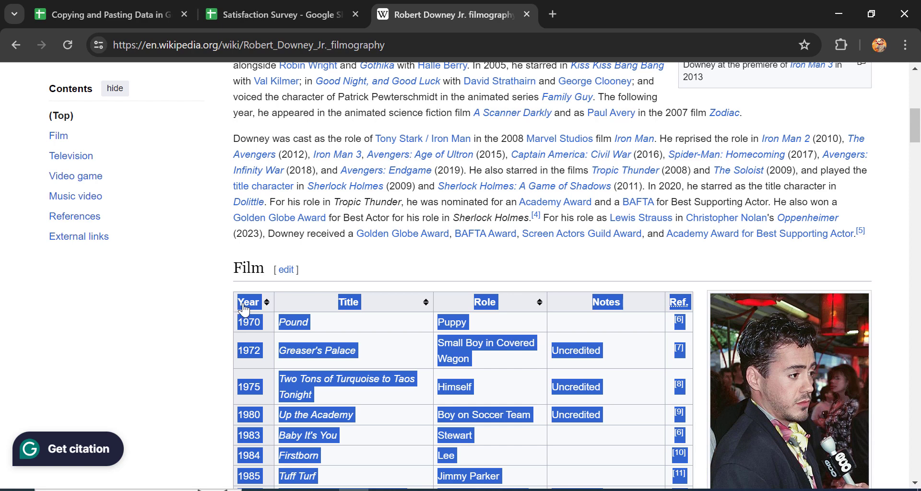
right_click(245, 310)
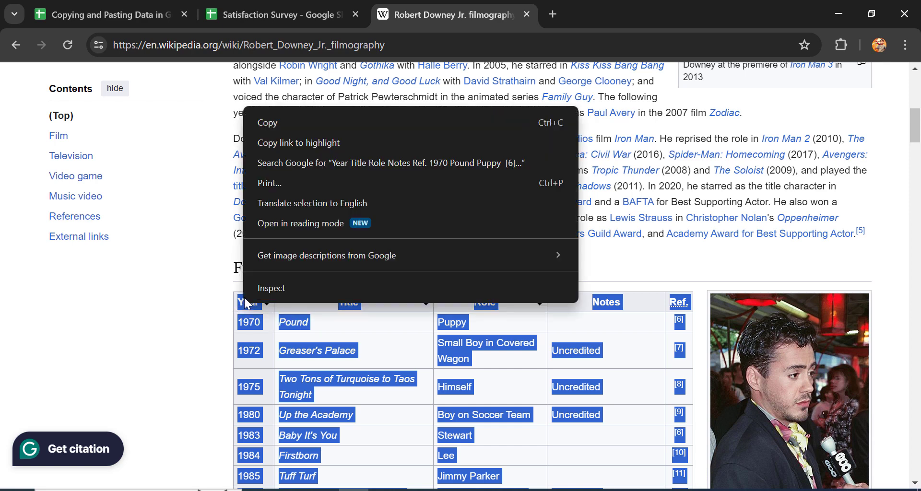
left_click(304, 125)
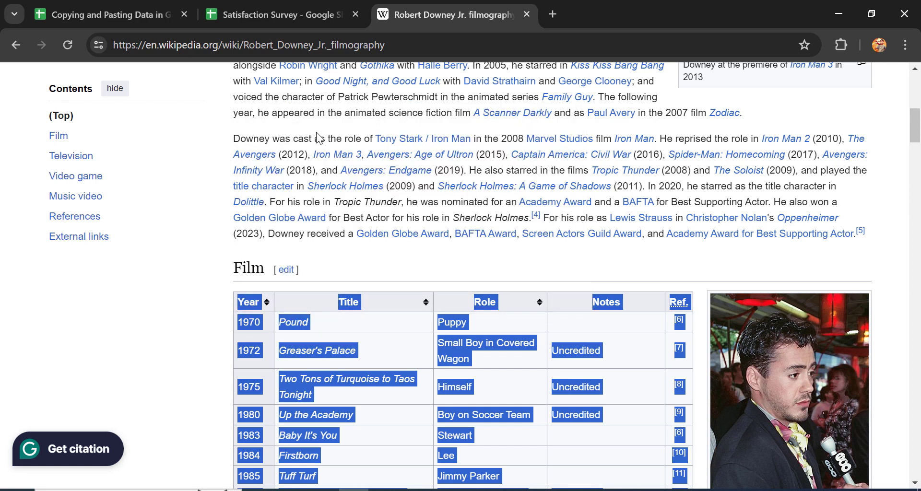
left_click(275, 10)
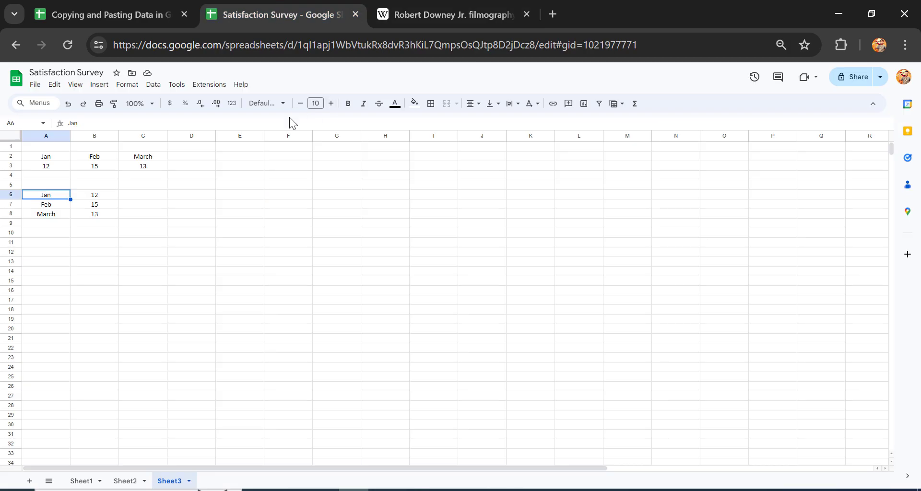
- Add a new Sheet5 and paste the Film table starting at cell B3
left_click(29, 480)
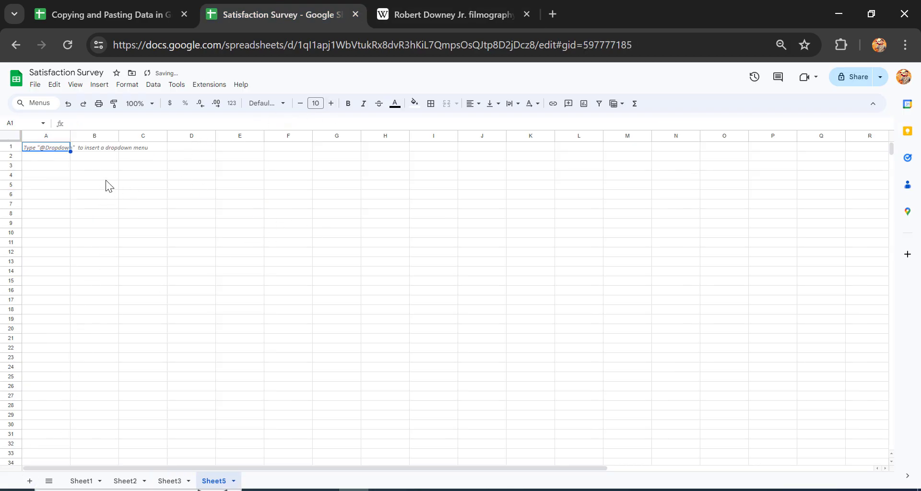
left_click(85, 164)
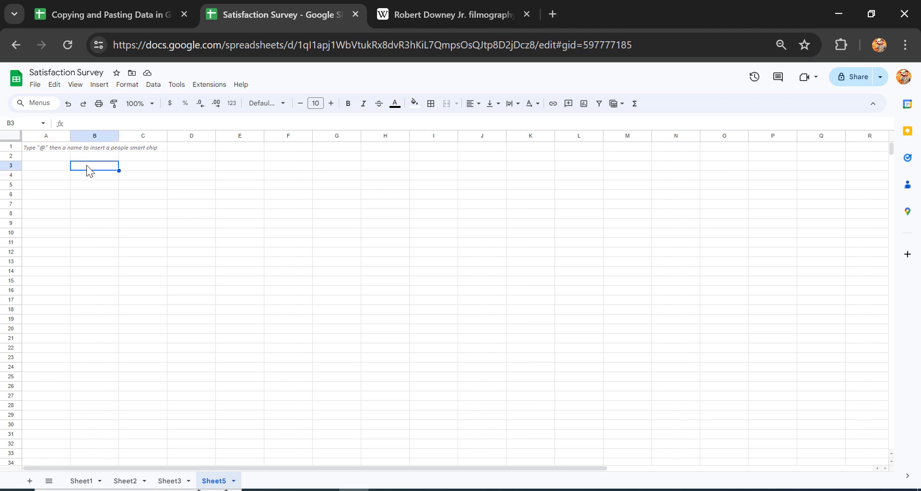
right_click(86, 165)
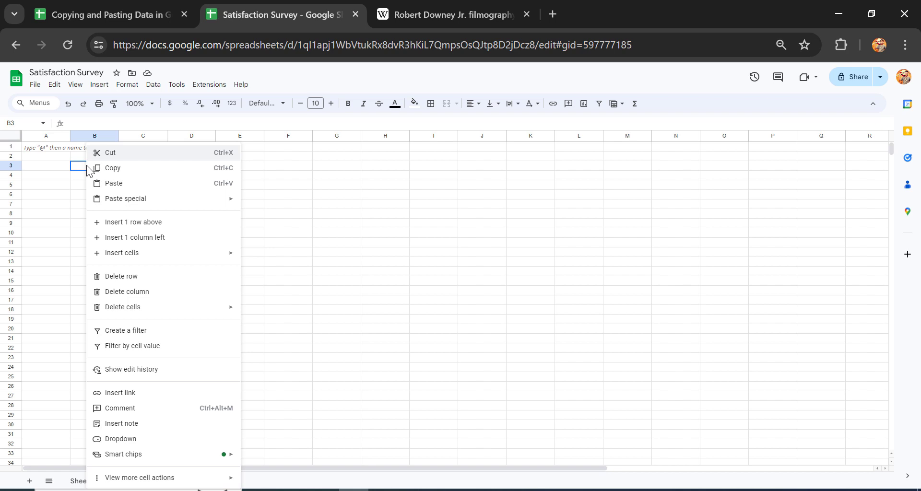
left_click(115, 183)
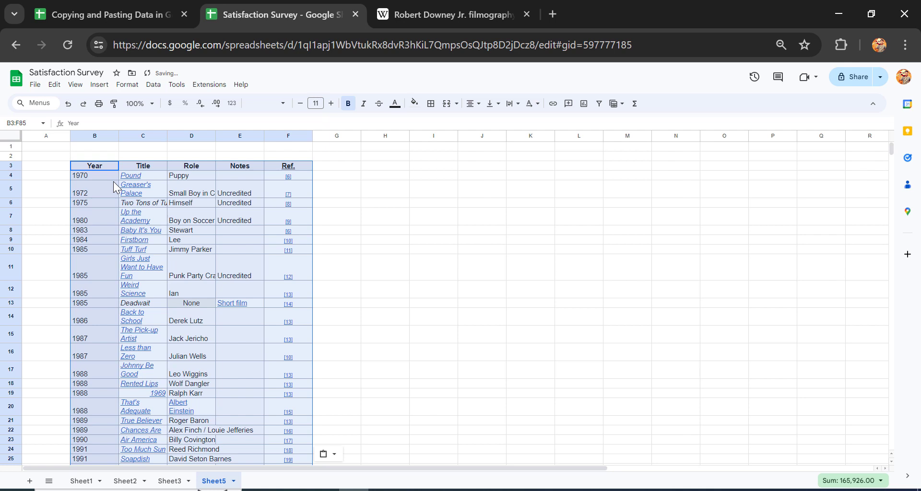
- Autofit column B to the years and column C to the film titles
left_click(105, 166)
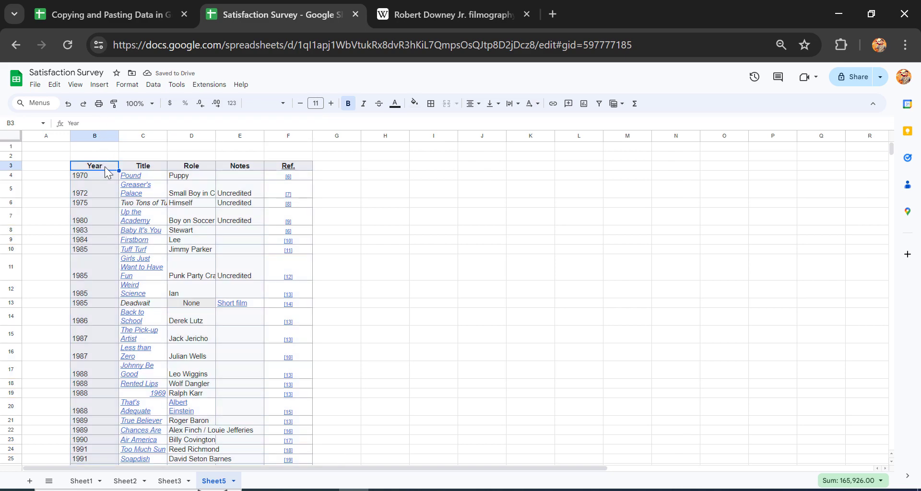
double_click(119, 135)
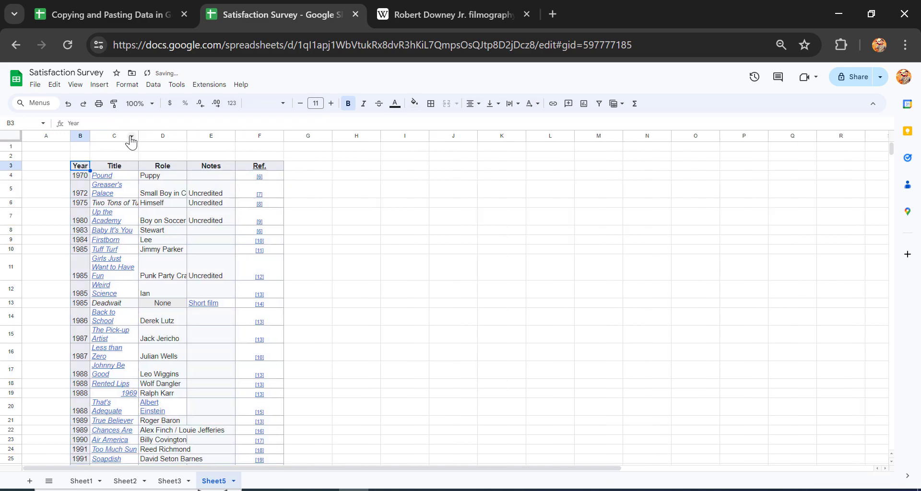
double_click(138, 134)
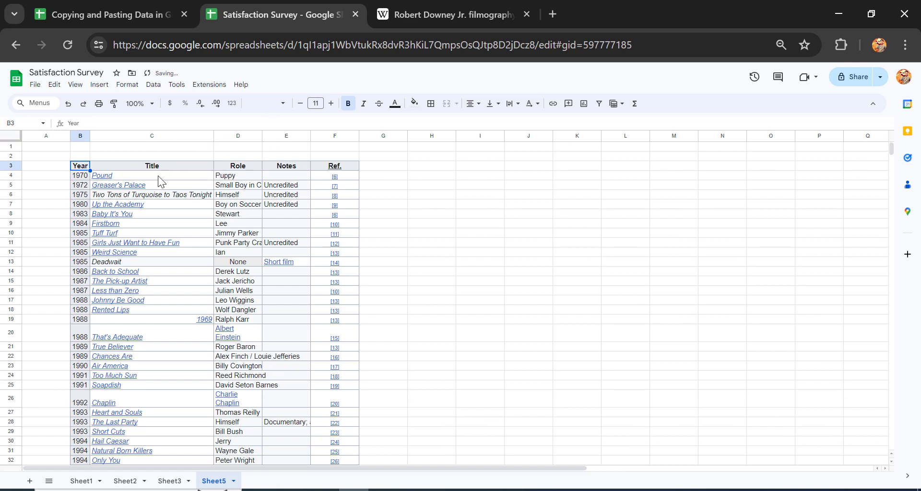
mouse_move(150, 176)
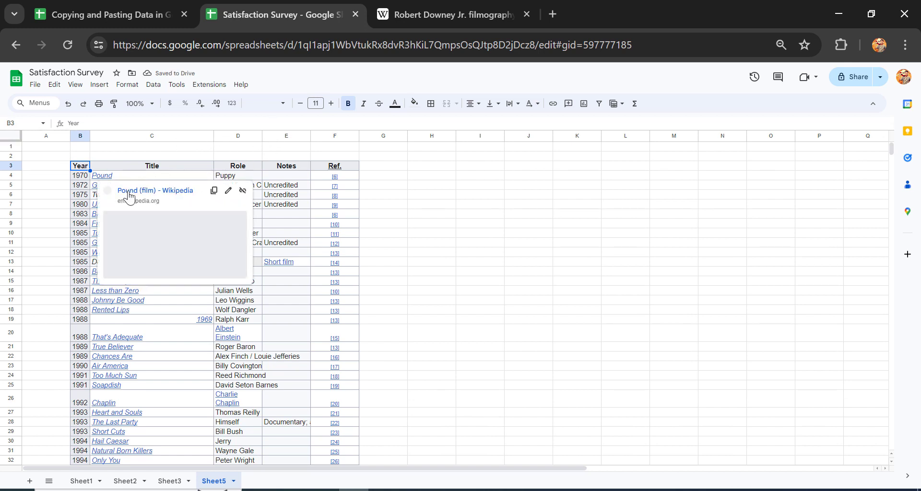
left_click(35, 168)
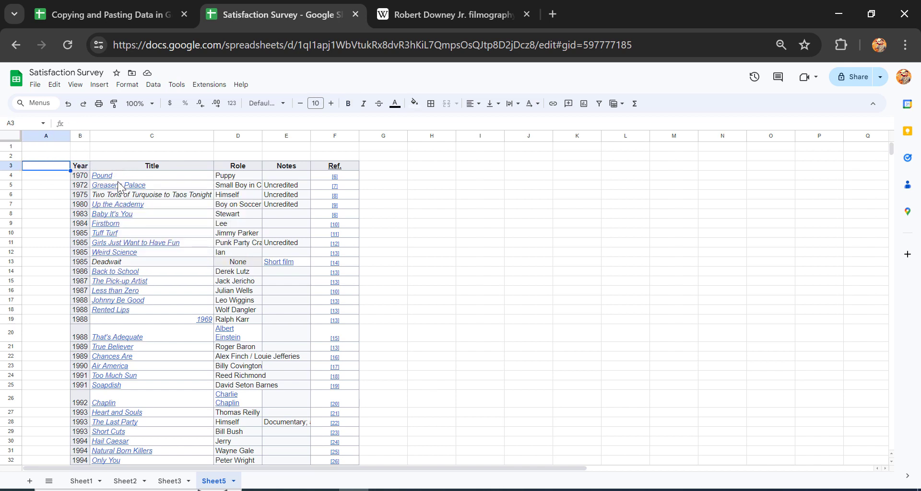
mouse_move(146, 180)
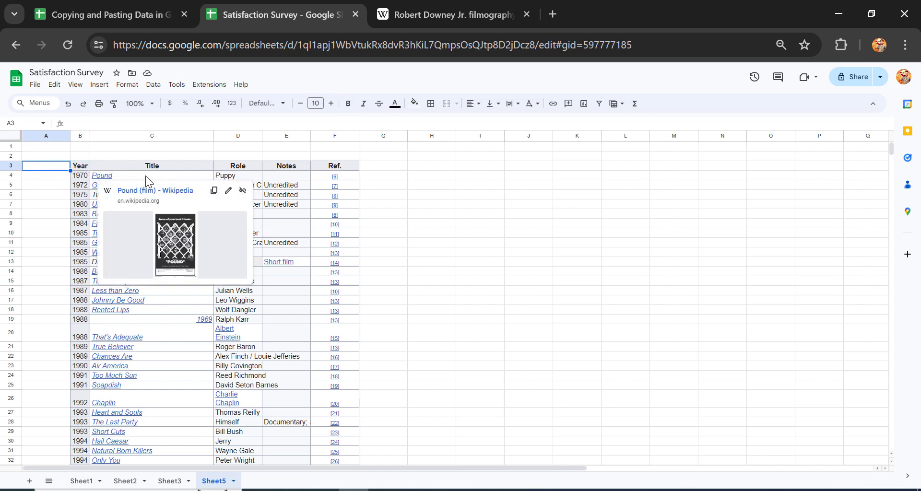
- Open the 'Pound (film)' Wikipedia article from the C4 link, then return to the spreadsheet
left_click(143, 192)
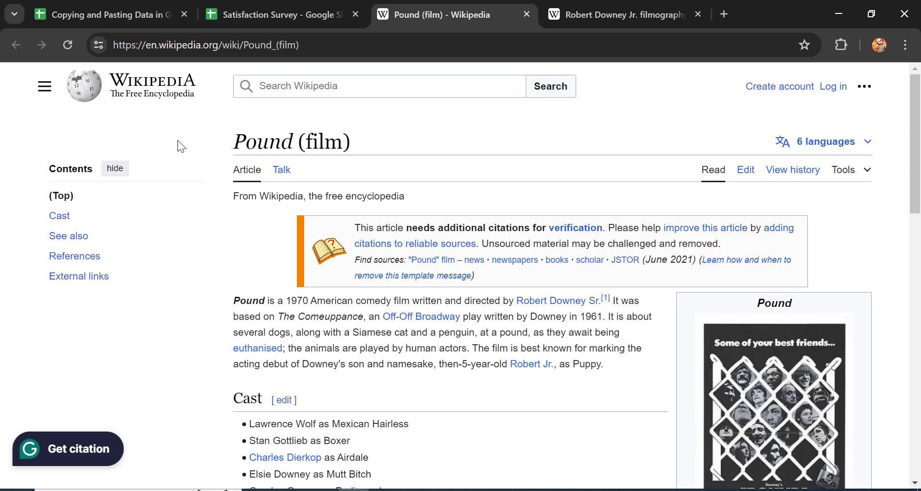
left_click(214, 14)
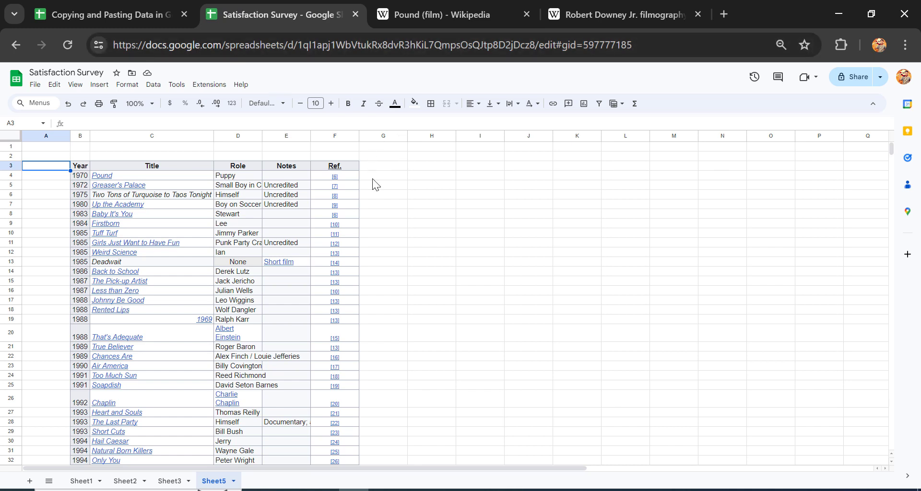
- Paste the Film table at H3 as values only, then check the plain-text result starting at H5
right_click(422, 165)
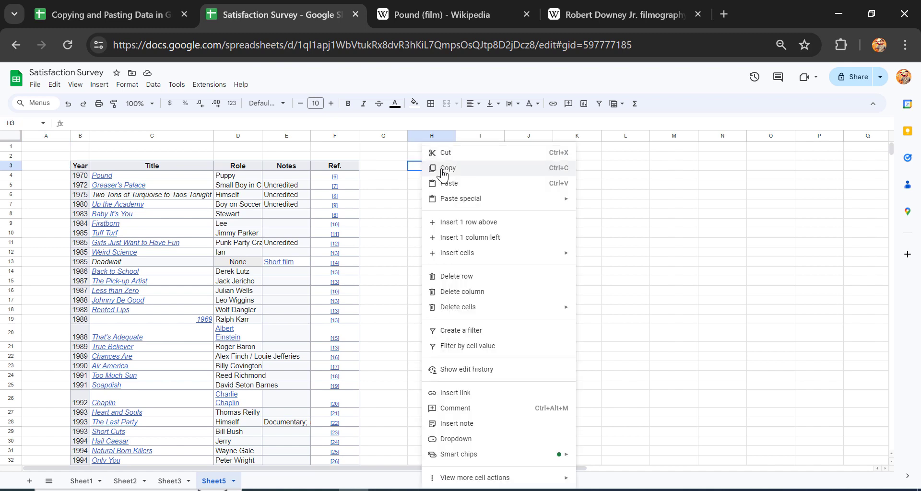
mouse_move(442, 204)
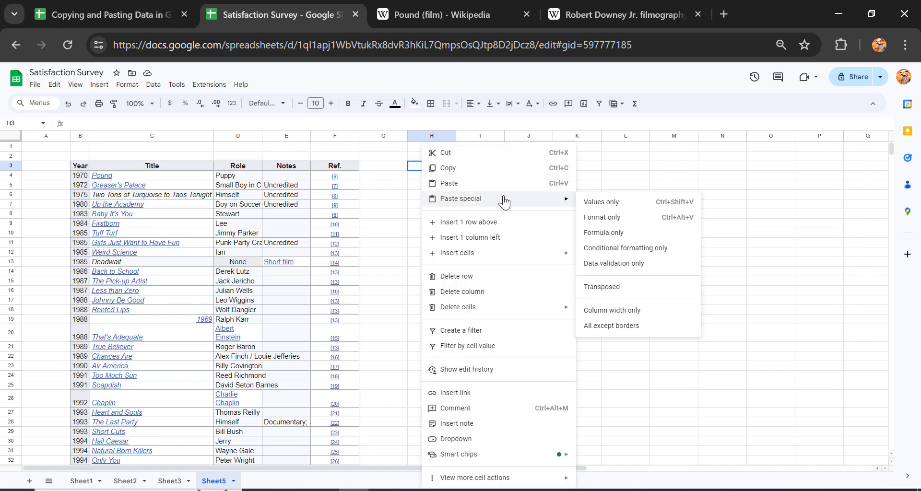
left_click(593, 207)
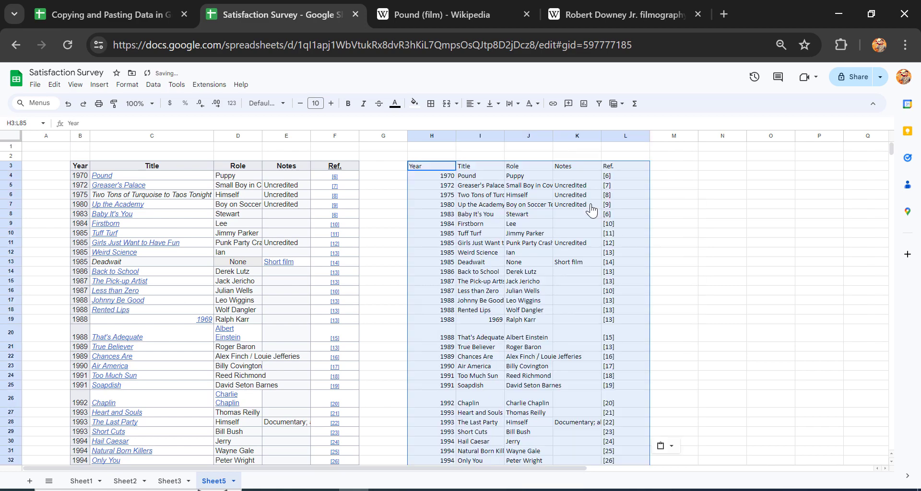
left_click(440, 190)
scroll(439, 190, "down", 15)
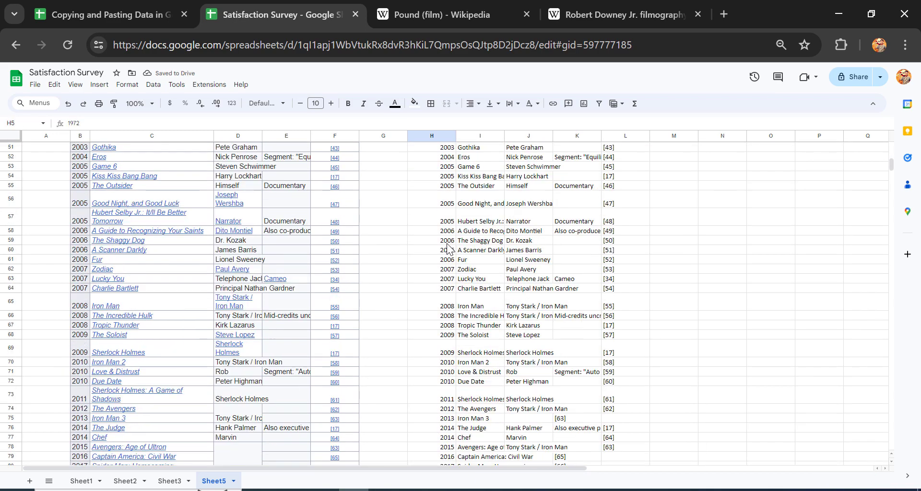
scroll(447, 248, "up", 15)
scroll(447, 248, "up", 3)
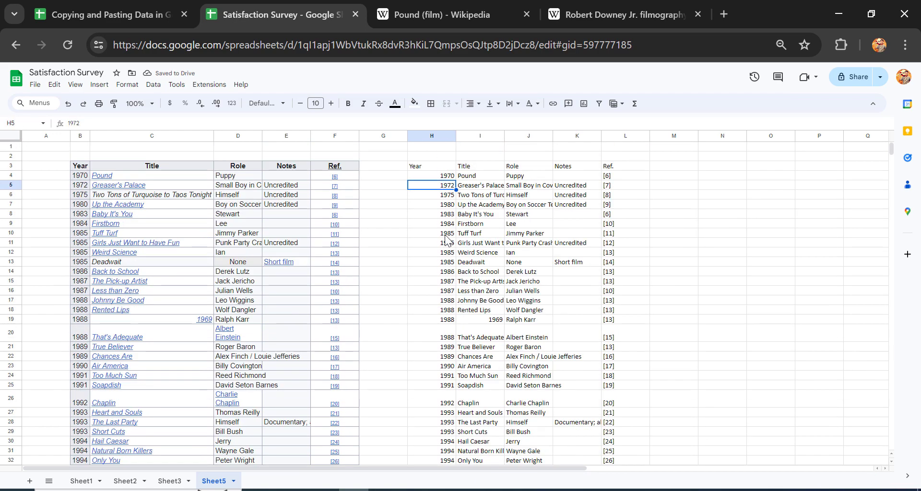